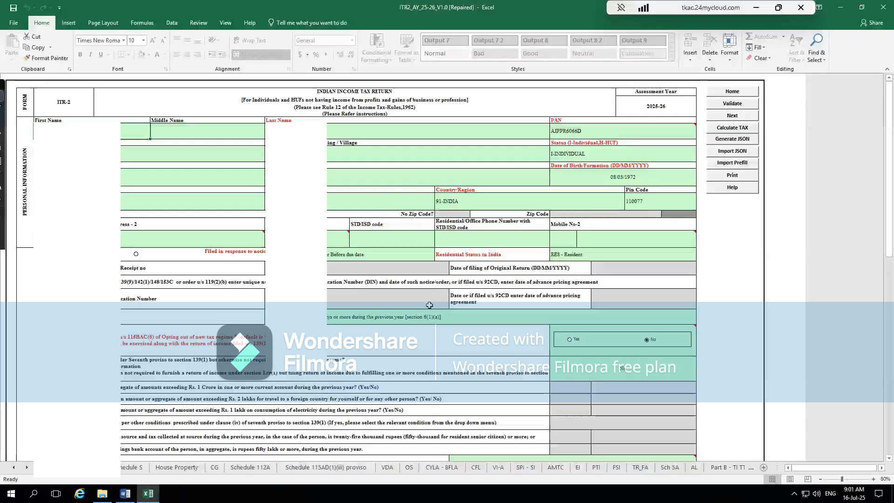
- Switch to Chrome and find the ITR 2 utility for assessment year 2025-26 among the Income Tax e-Filing portal's downloads
key("super")
type("chrome")
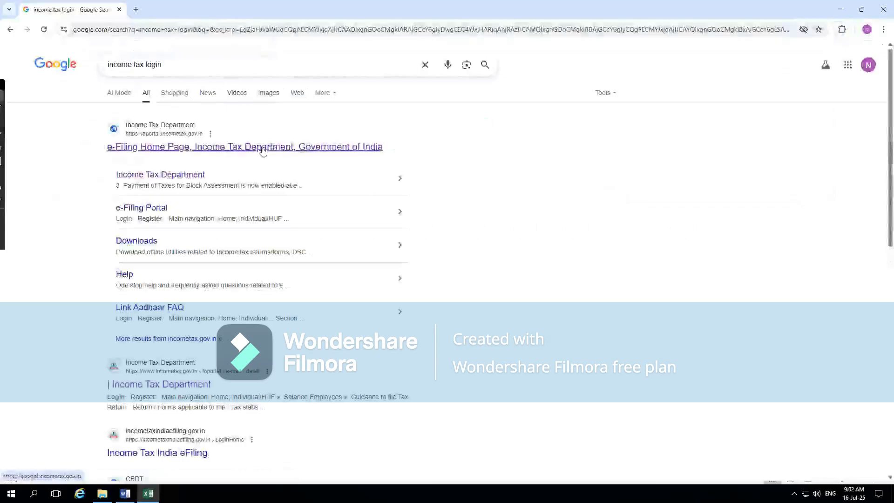
left_click(183, 150)
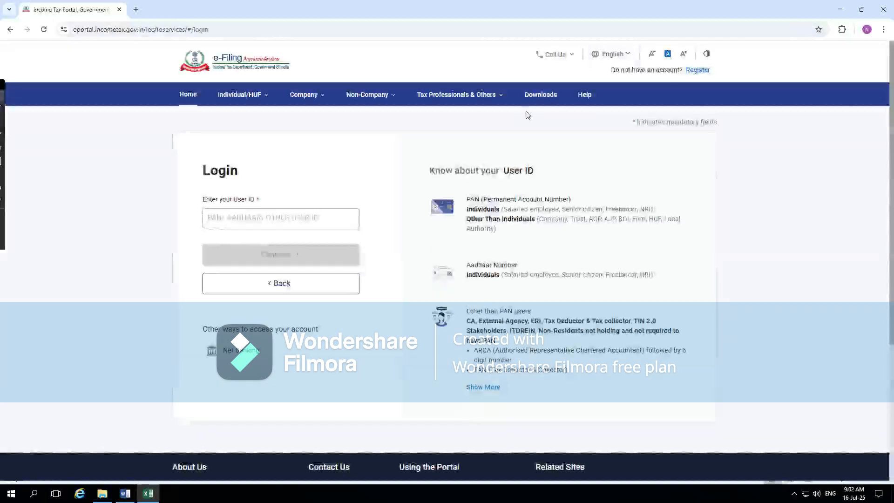
left_click(540, 95)
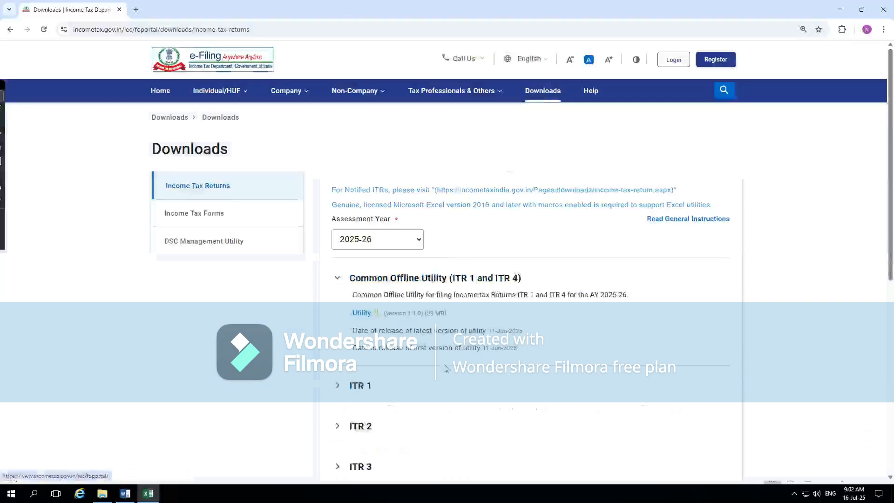
scroll(445, 368, "down", 2)
left_click(402, 344)
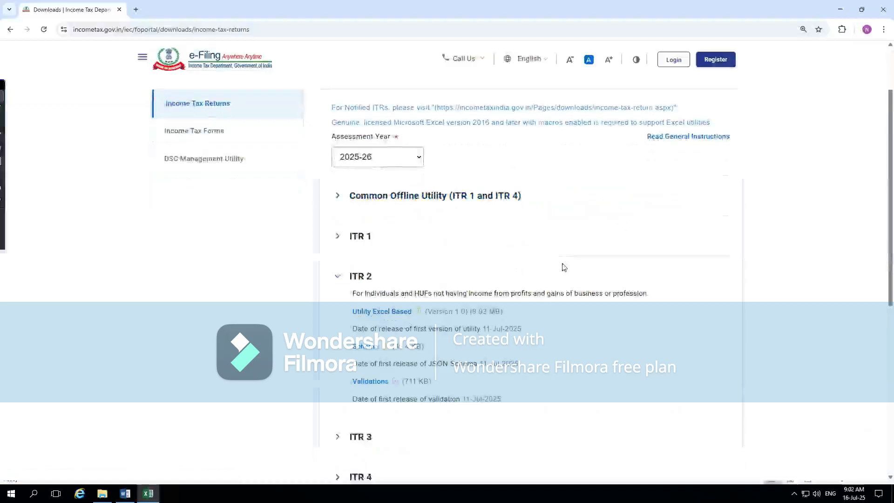
- Switch to File Explorer and open the extracted ITR2_AY_25-26_V1.0 folder inside the AR folder
key("alt+Tab")
key("alt+Tab")
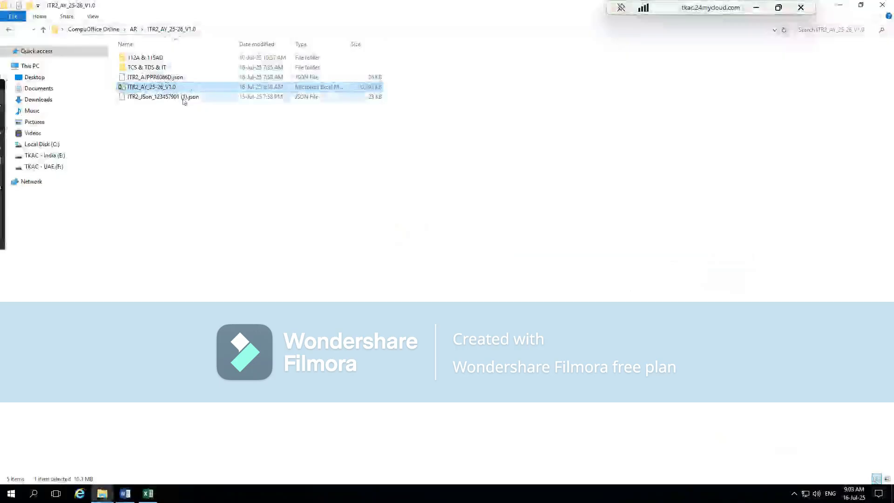
key("BackSpace")
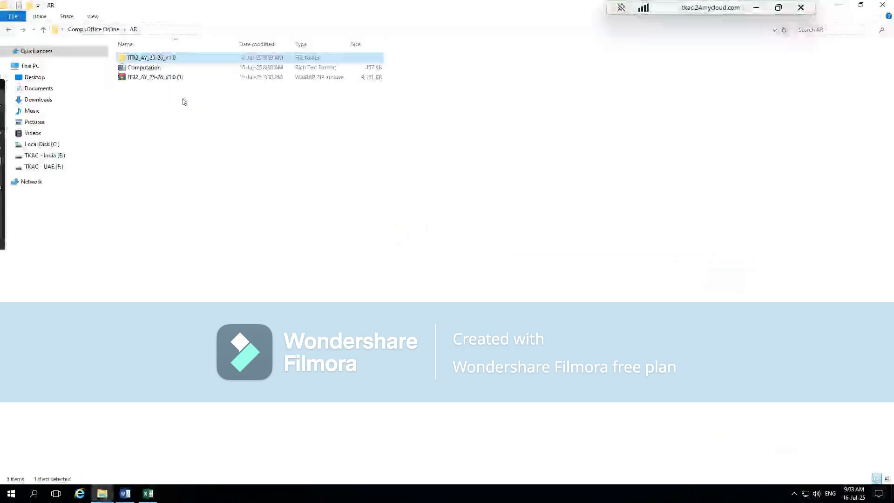
left_click(176, 78)
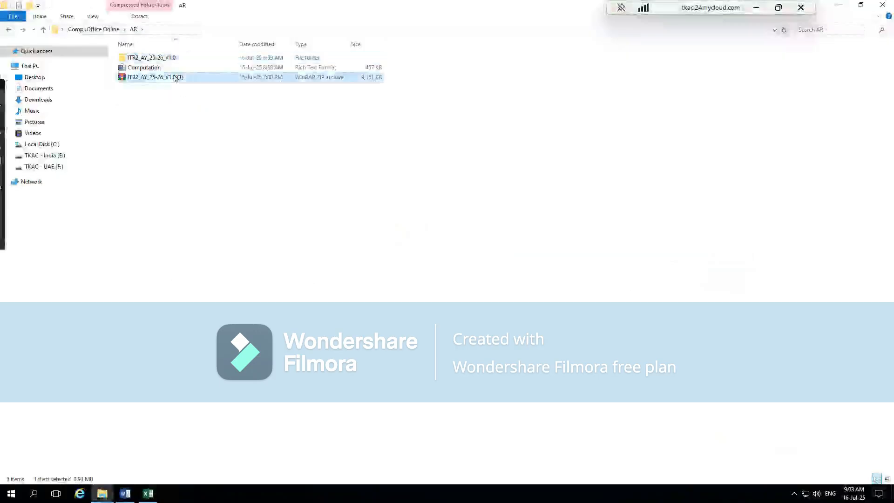
right_click(175, 78)
left_click(398, 291)
left_click(166, 59)
double_click(166, 59)
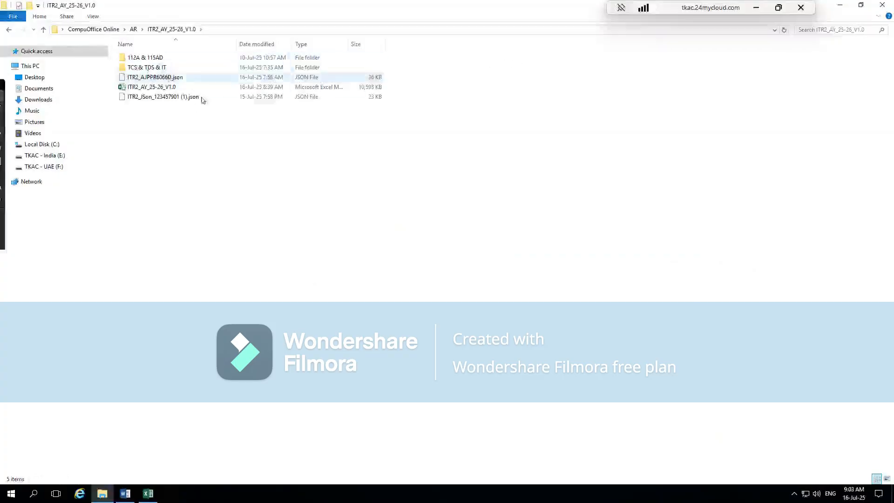
- Look over the folder's contents and inspect the properties of the ITR2_AY_25-26_V1.0 Excel workbook
left_click(145, 87)
left_click(146, 68)
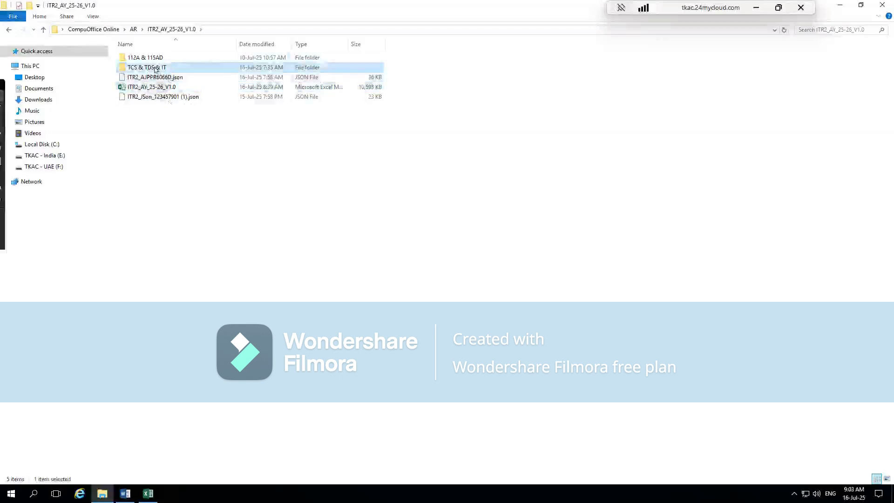
left_click(142, 56)
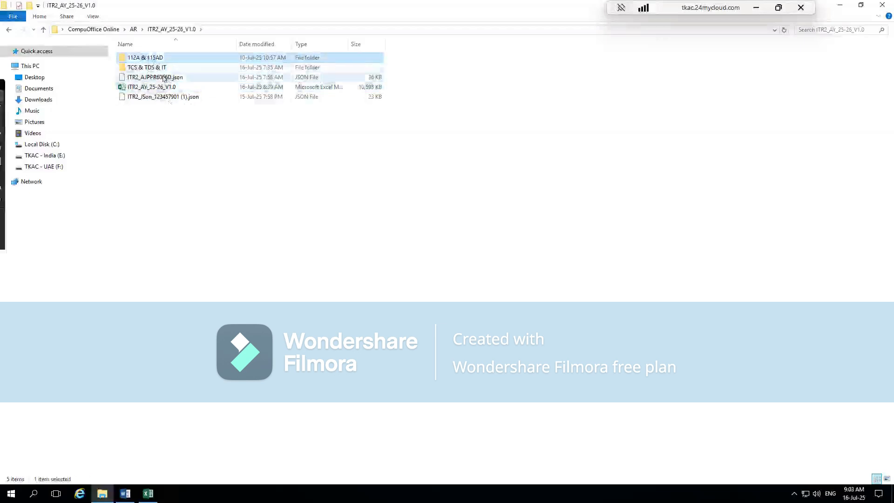
left_click(152, 88)
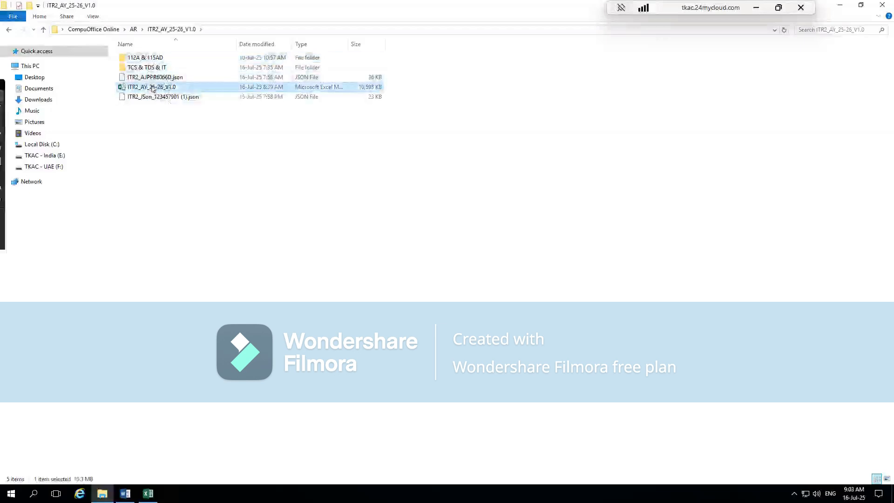
right_click(193, 88)
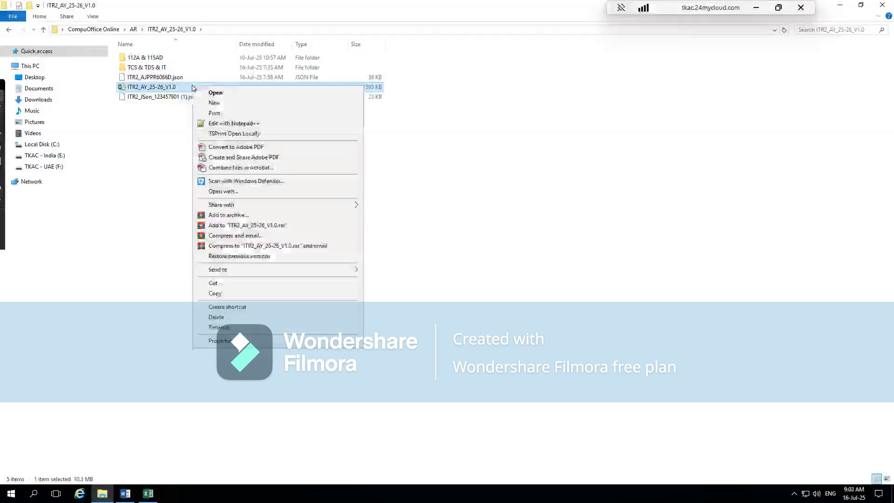
left_click(228, 341)
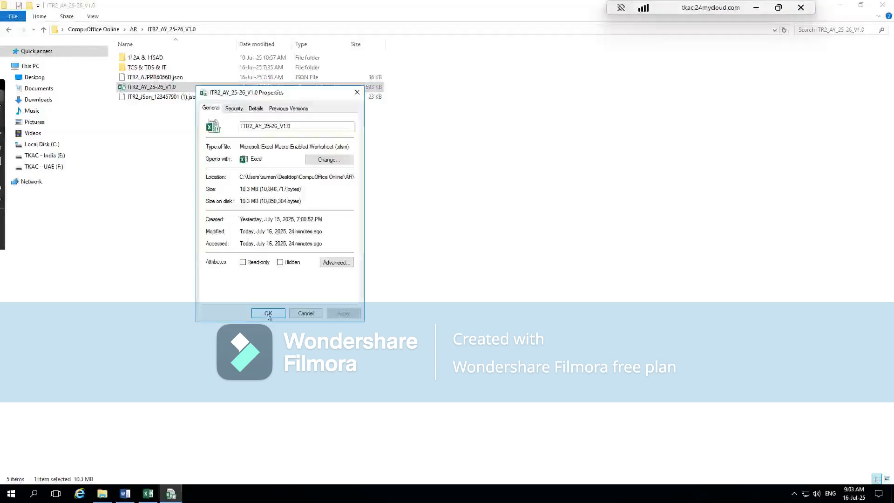
left_click(357, 92)
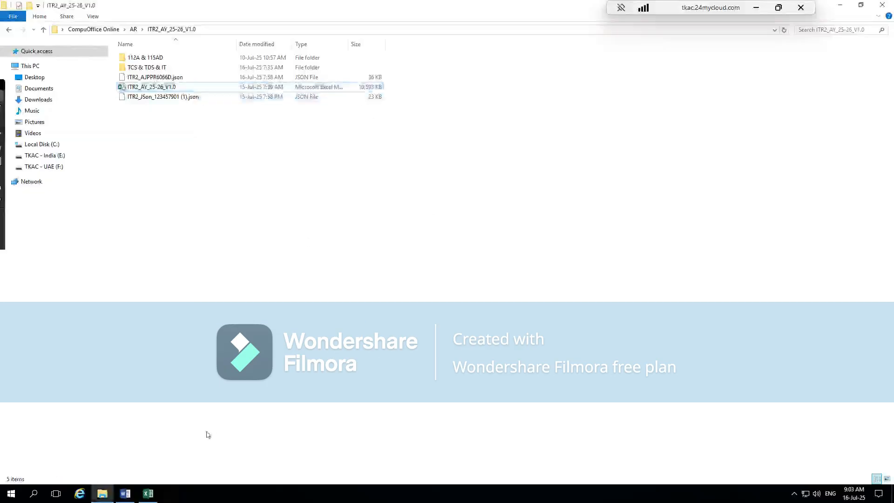
- Switch to the e-Filing portal in Chrome and download the prefilled income tax return data for assessment year 2025-26
left_click(153, 490)
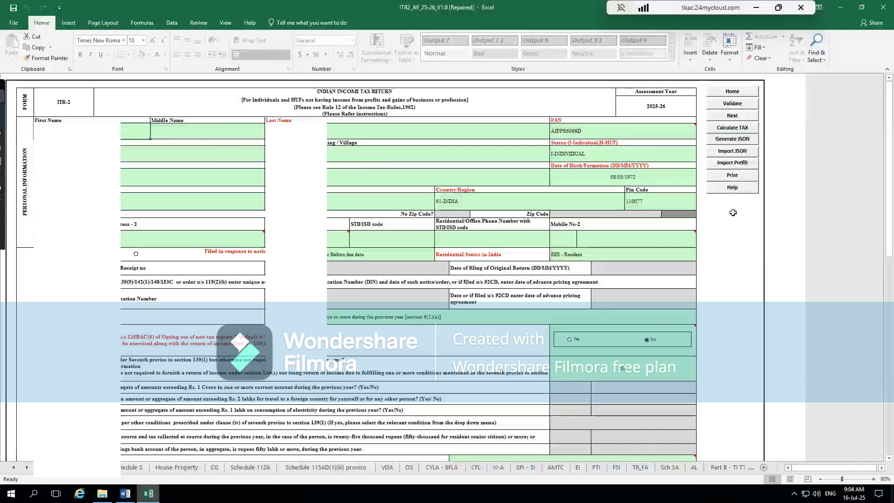
key("alt+Tab")
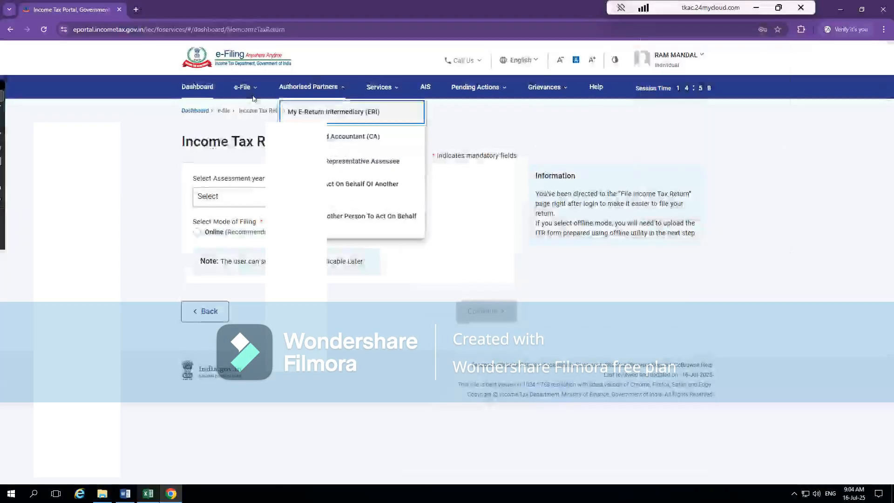
left_click(248, 90)
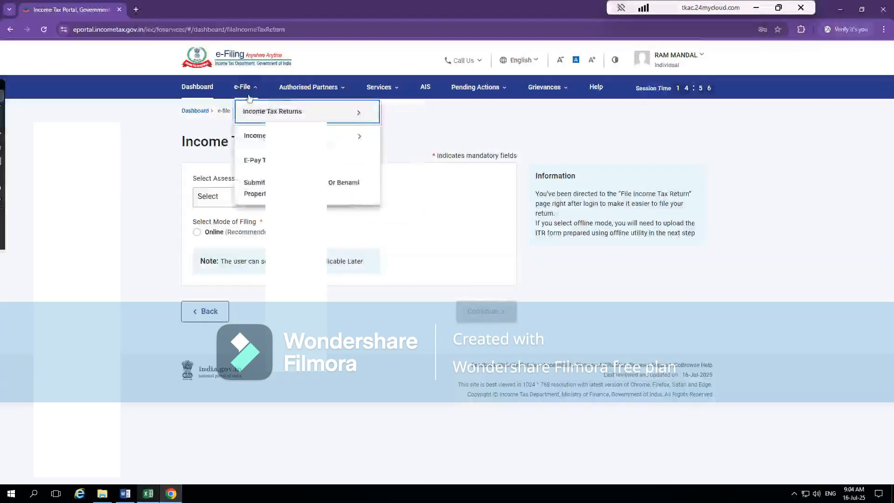
mouse_move(363, 136)
mouse_move(310, 112)
left_click(439, 207)
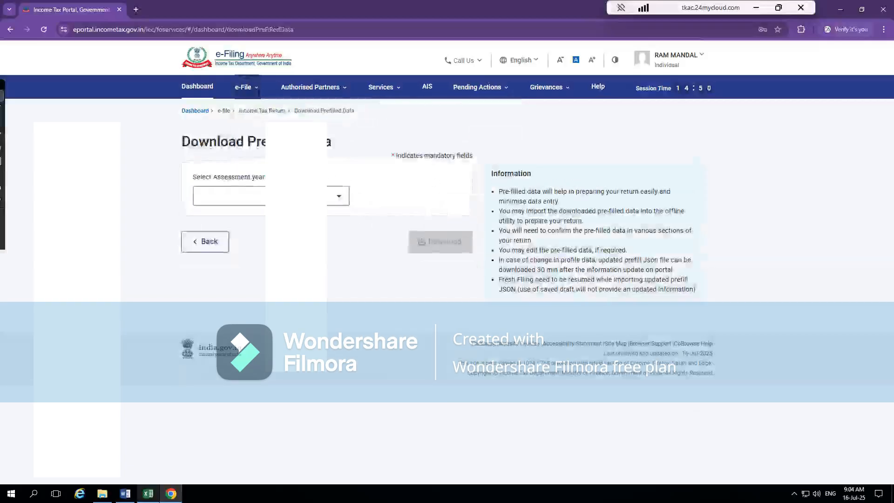
left_click(260, 196)
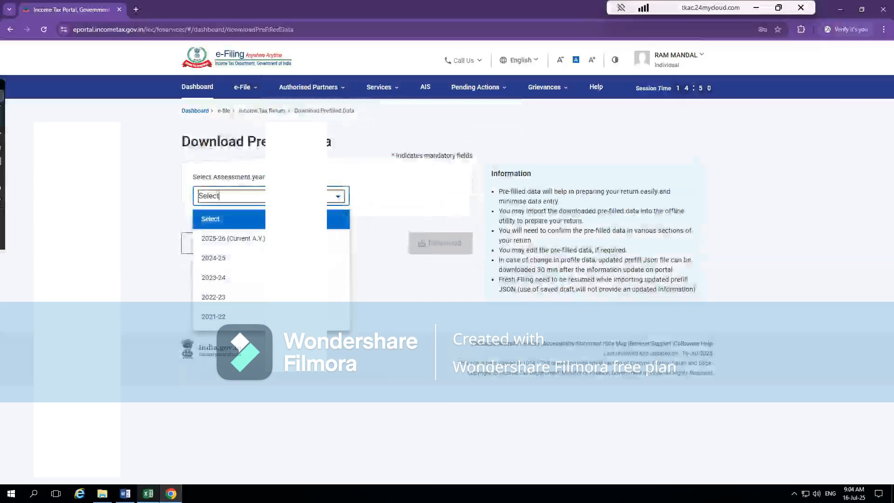
left_click(244, 240)
left_click(442, 251)
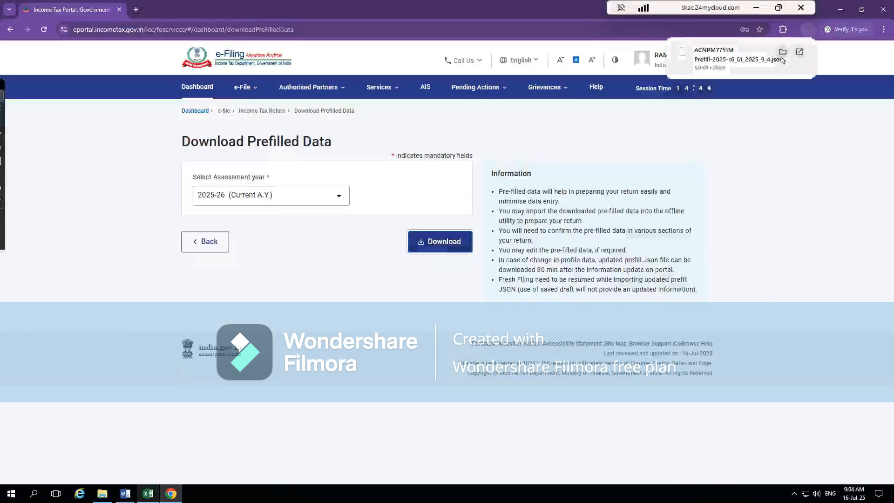
- Locate the downloaded prefill JSON in its folder and select the full ITR2_AY_25-26_V1.0 folder path for copying
left_click(784, 53)
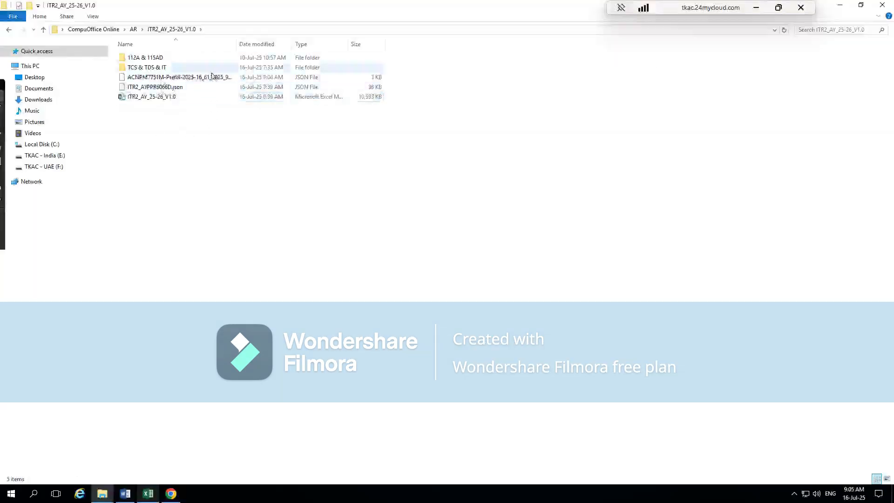
left_click(181, 78)
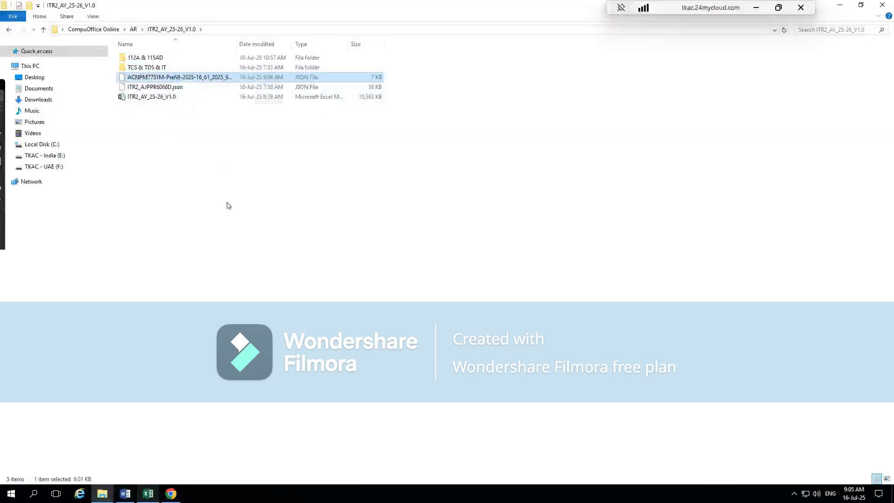
key("alt+d")
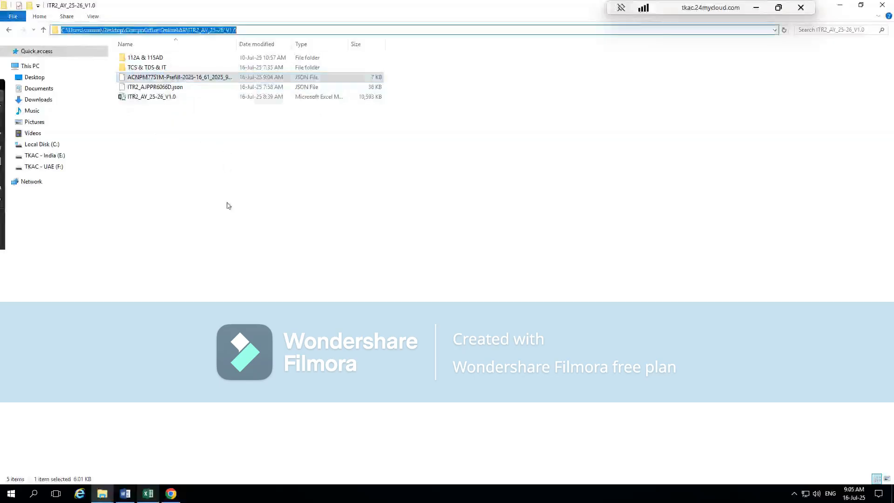
- Switch to the ITR-2 workbook in Excel and try to import the downloaded prefill JSON from the ITR2_AY_25-26_V1.0 folder
key("alt+Tab")
key("alt+Tab")
key("alt+Tab")
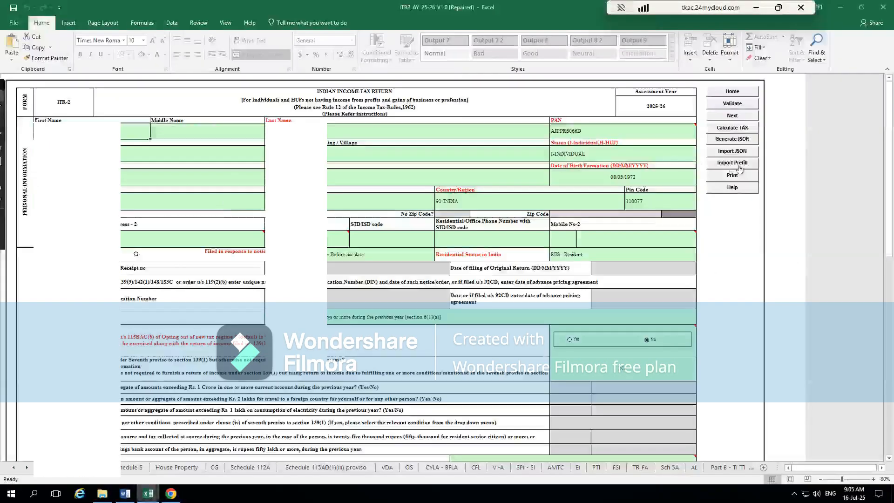
left_click(737, 163)
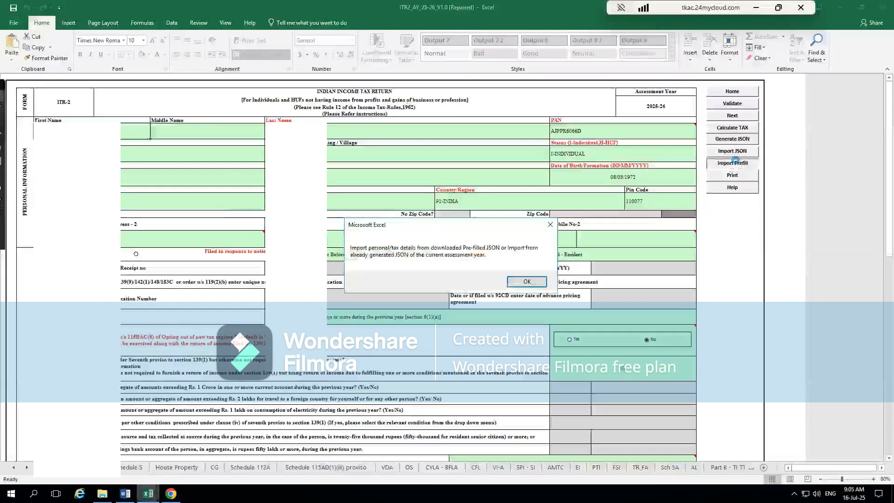
left_click(527, 282)
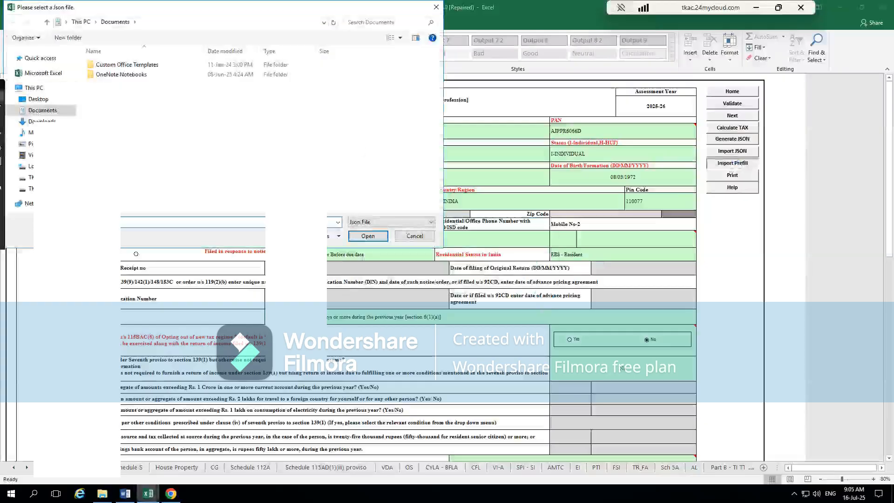
key("ctrl+v")
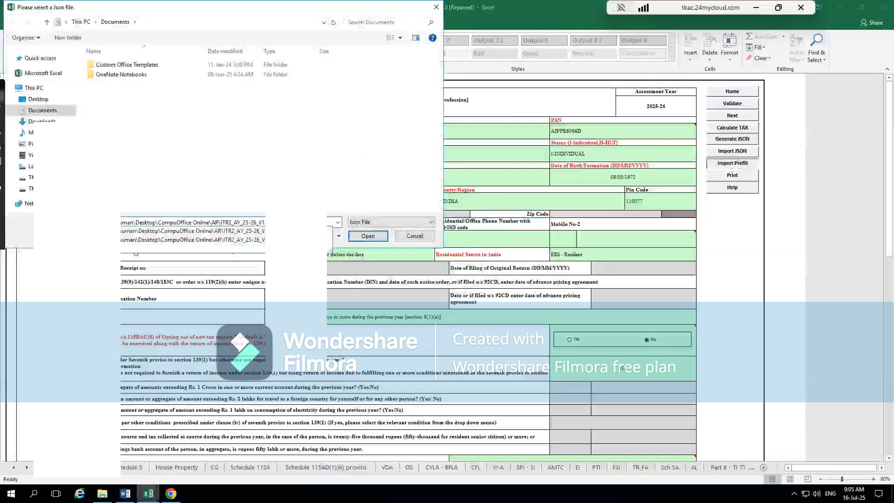
key("Return")
left_click(154, 84)
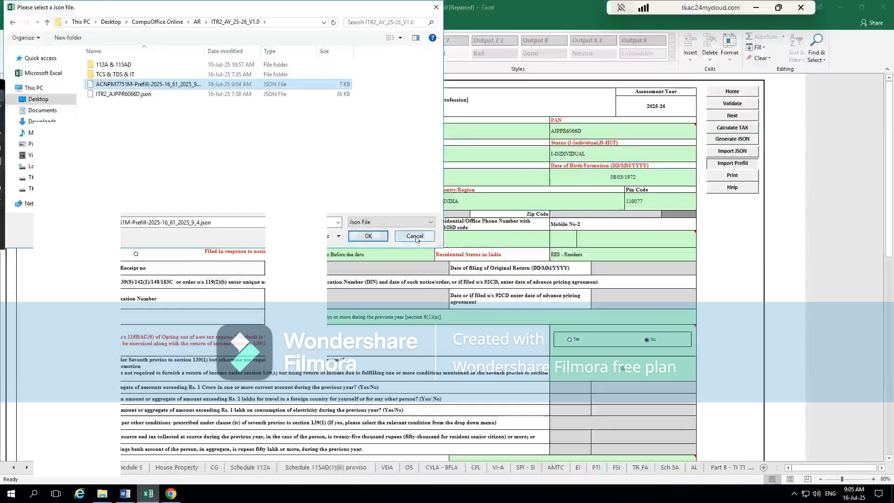
left_click(368, 236)
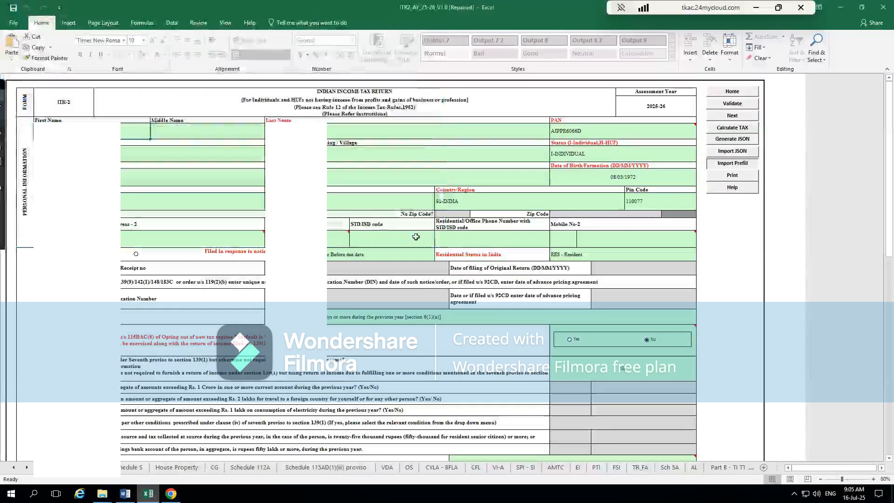
- Review the prefilled first, middle and last name cells and the flat/door/block address cell in the PART A - General sheet
left_click(746, 271)
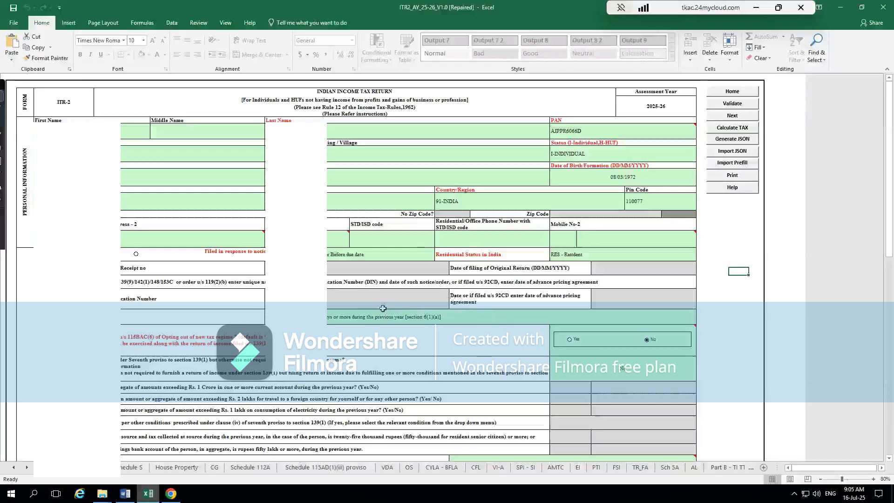
left_click_drag(465, 254, 714, 313)
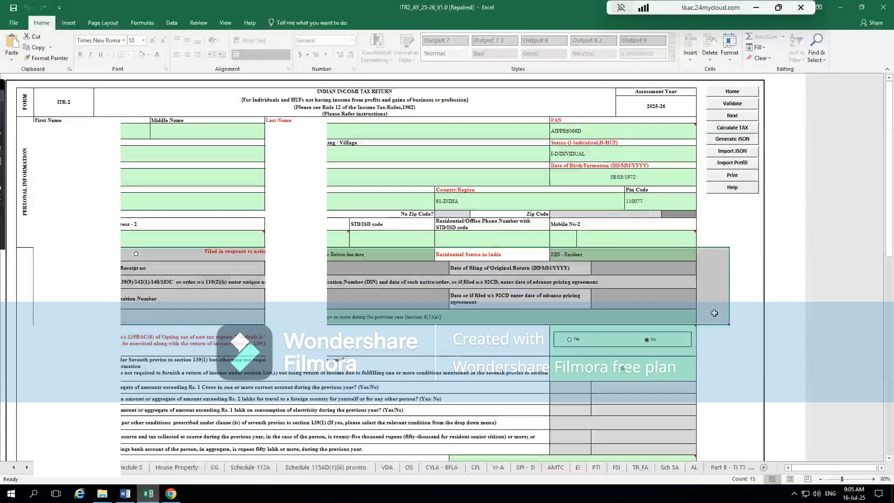
left_click(715, 313)
left_click(732, 254)
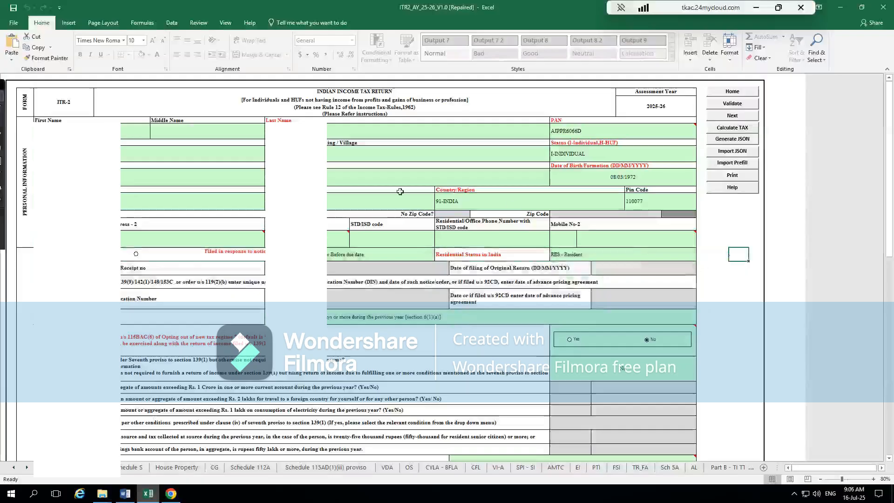
left_click(135, 131)
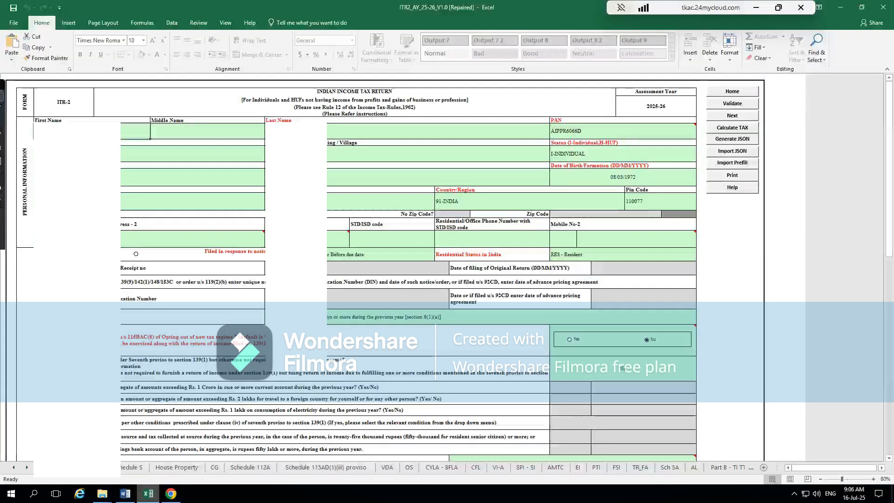
left_click(216, 136)
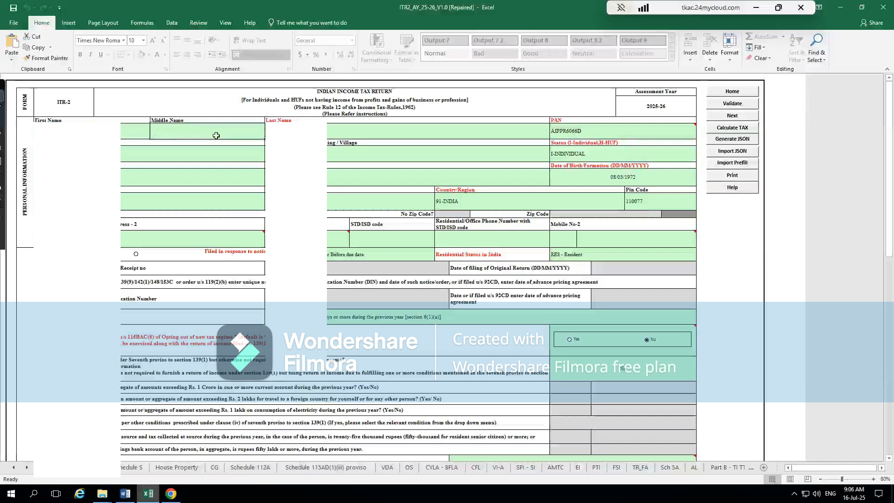
left_click(291, 133)
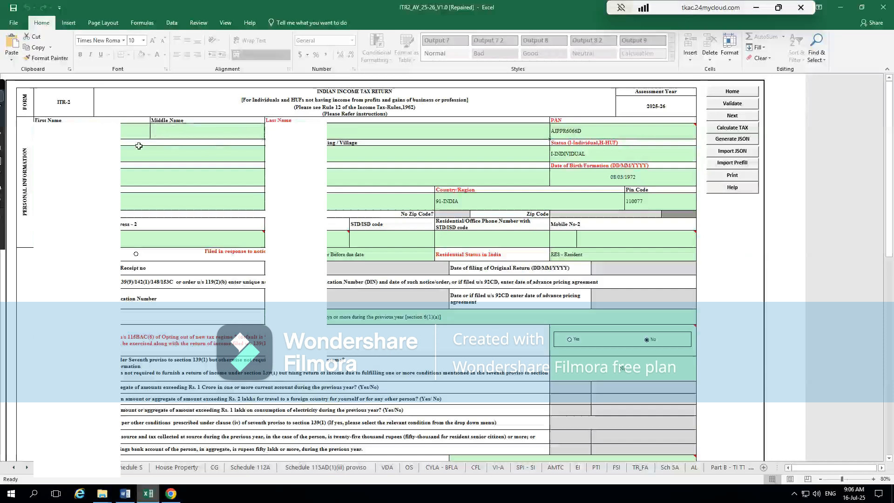
left_click(93, 143)
left_click(98, 154)
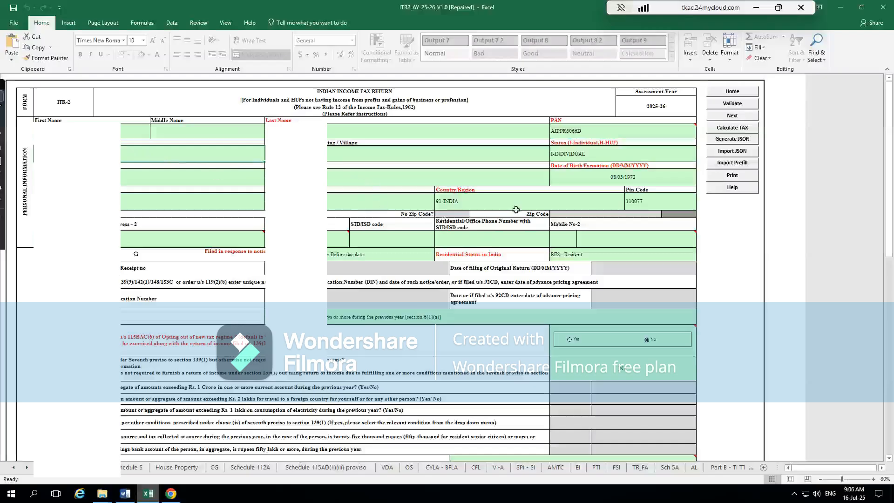
- Set the section under which the return is filed to 139(1)- On or Before due date
left_click(361, 255)
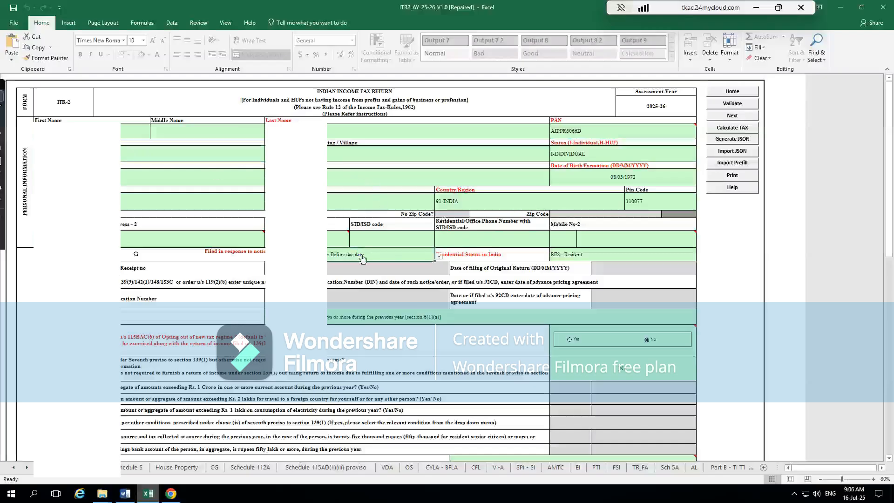
left_click(439, 257)
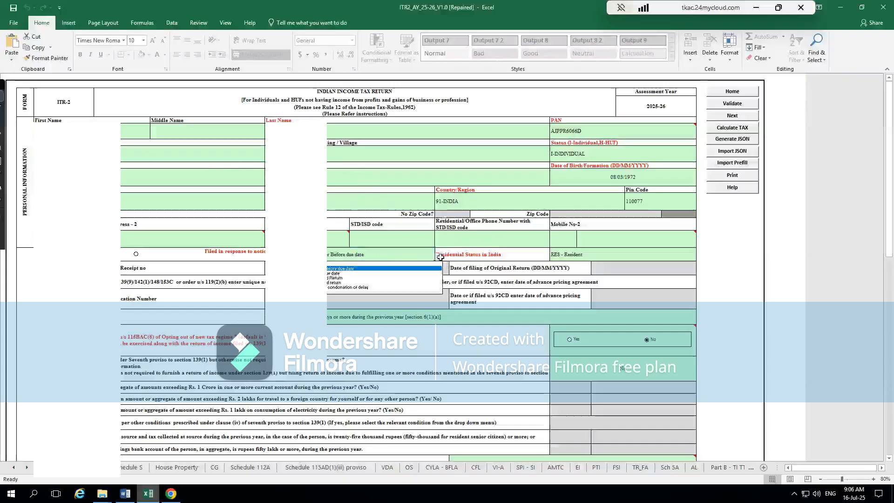
left_click(389, 269)
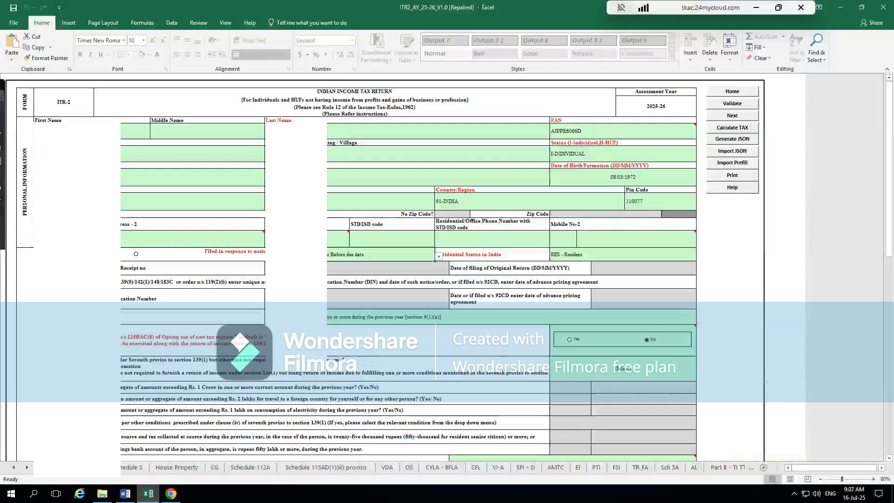
- Answer No to the question about filing the return under the Seventh proviso to section 139(1)
left_click(643, 368)
key("alt+Down")
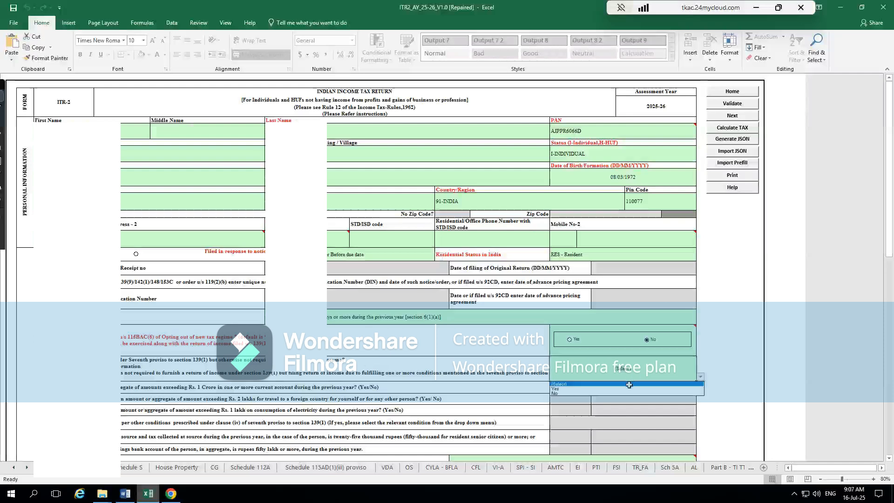
left_click(631, 390)
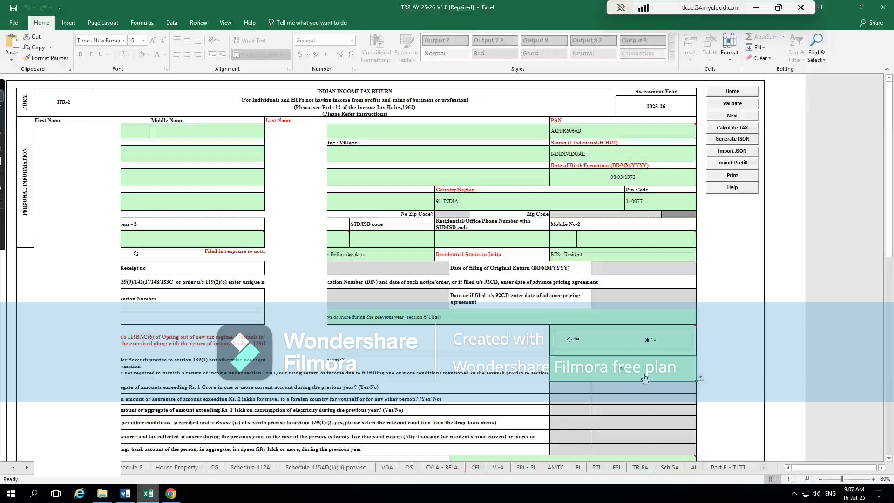
- Switch the Seventh proviso answer to Yes and view the answer choices for foreign travel expenditure exceeding Rs. 2 lakhs
key("alt+Down")
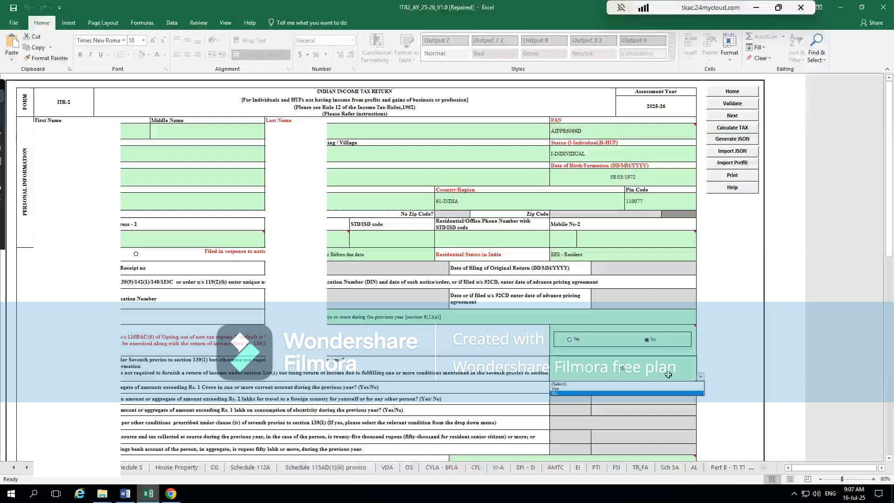
left_click(620, 389)
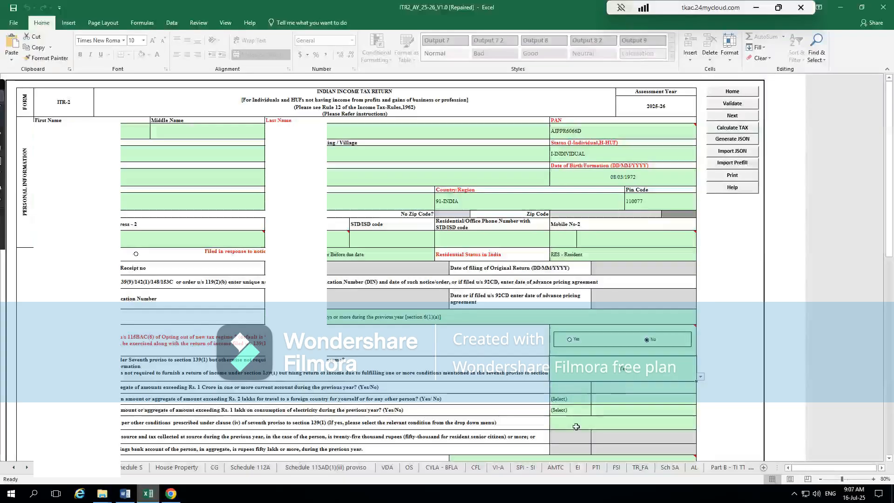
left_click(575, 400)
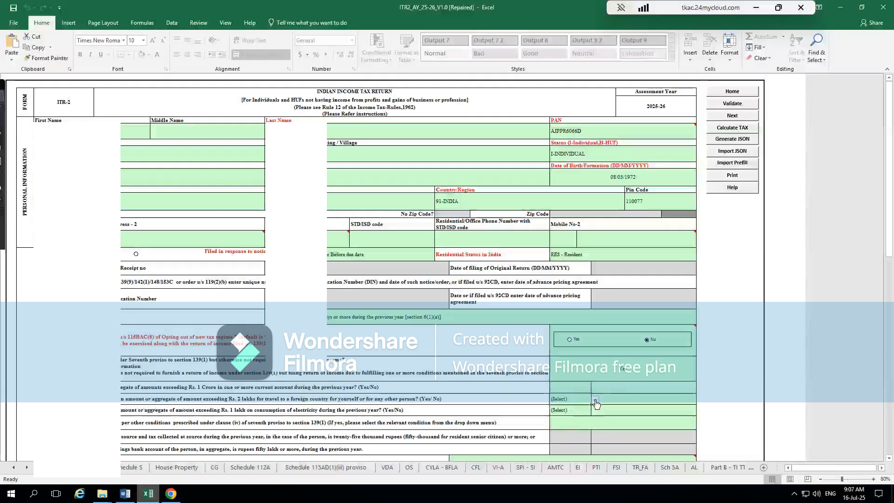
left_click(595, 400)
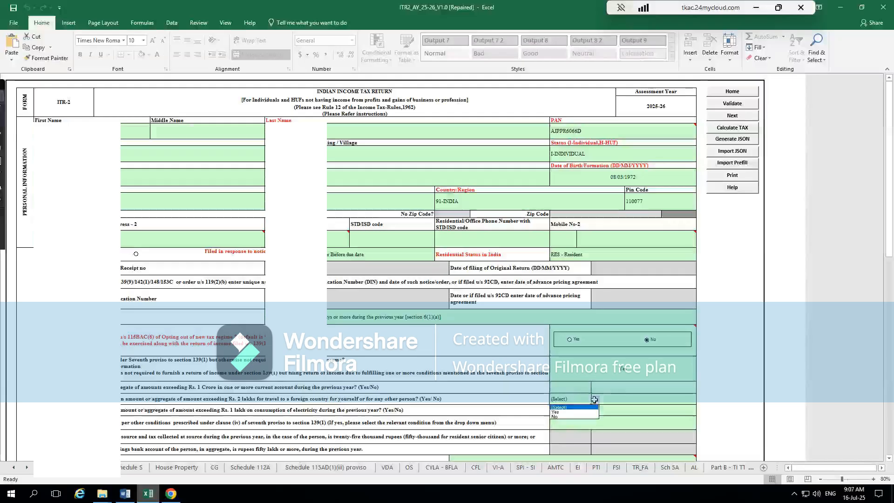
key("Escape")
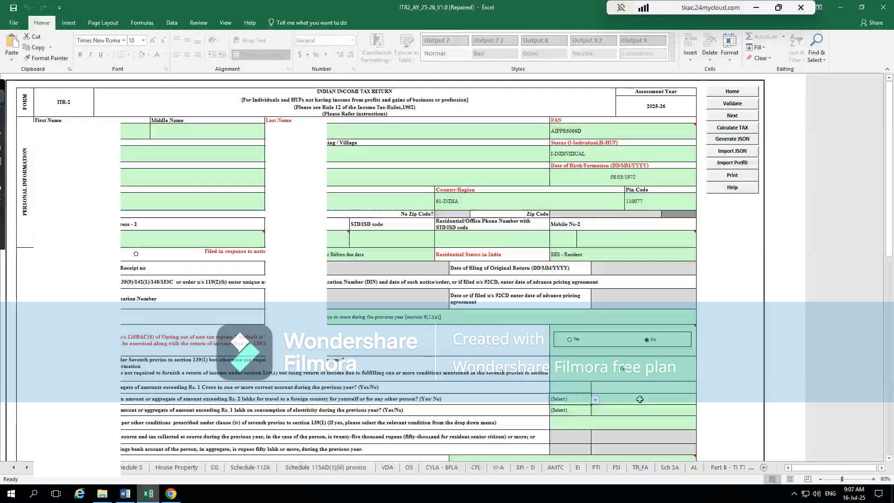
left_click(625, 400)
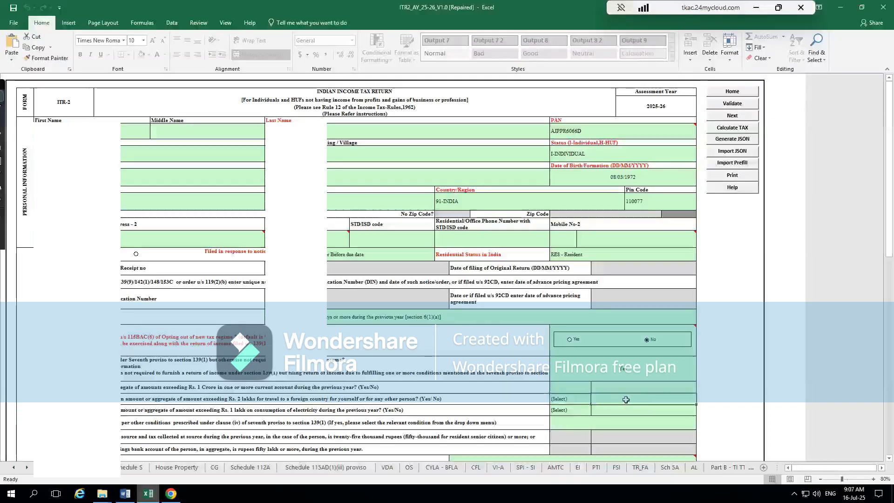
left_click(582, 401)
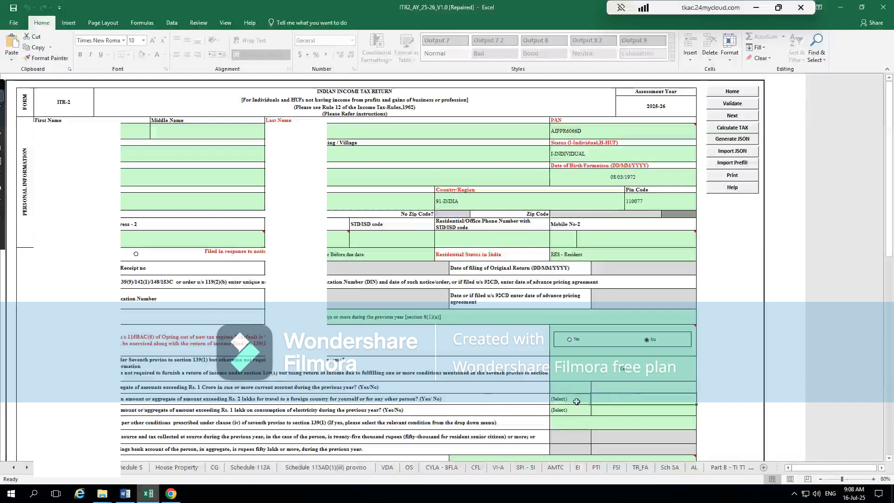
left_click(595, 399)
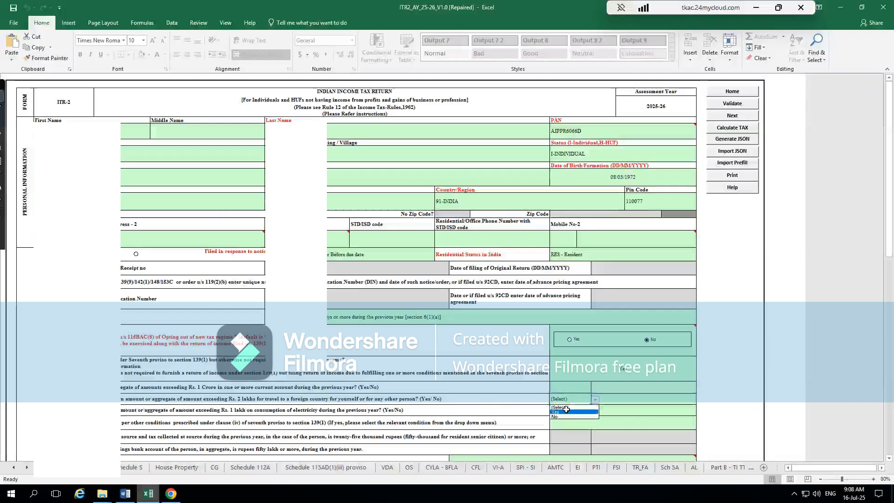
- Set the Seventh proviso to section 139(1) answer back to No
left_click(628, 373)
left_click(628, 375)
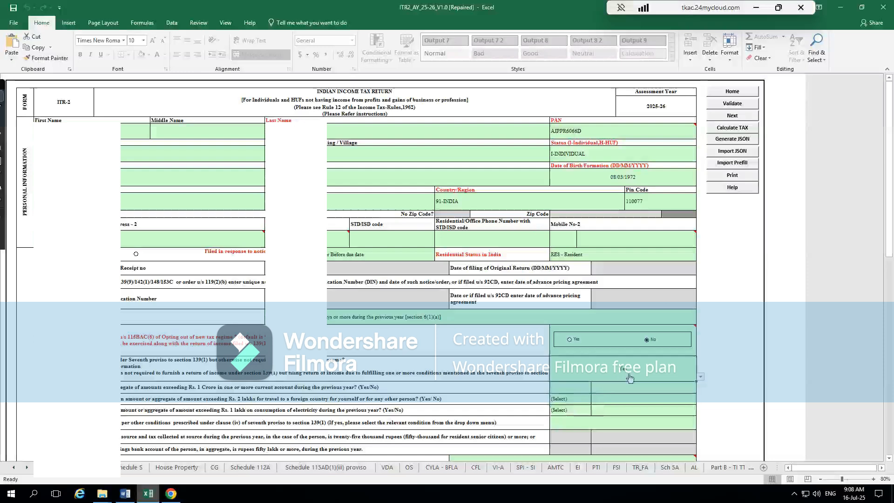
left_click(700, 376)
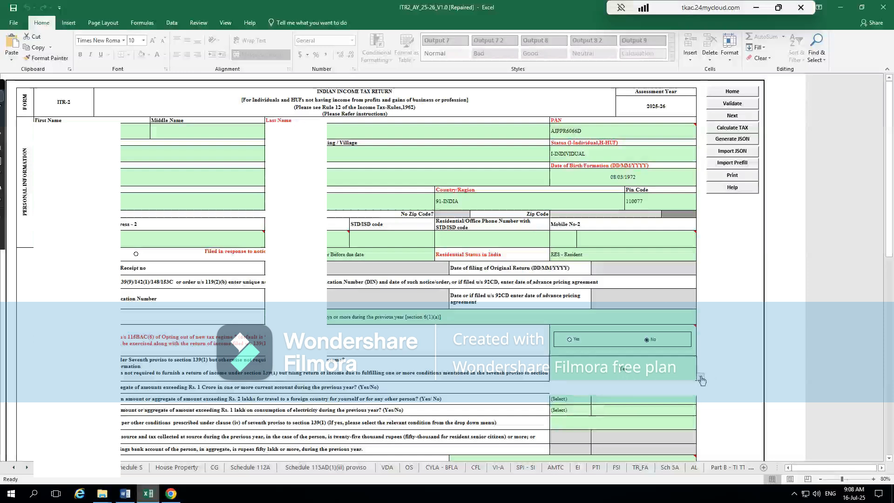
left_click(642, 396)
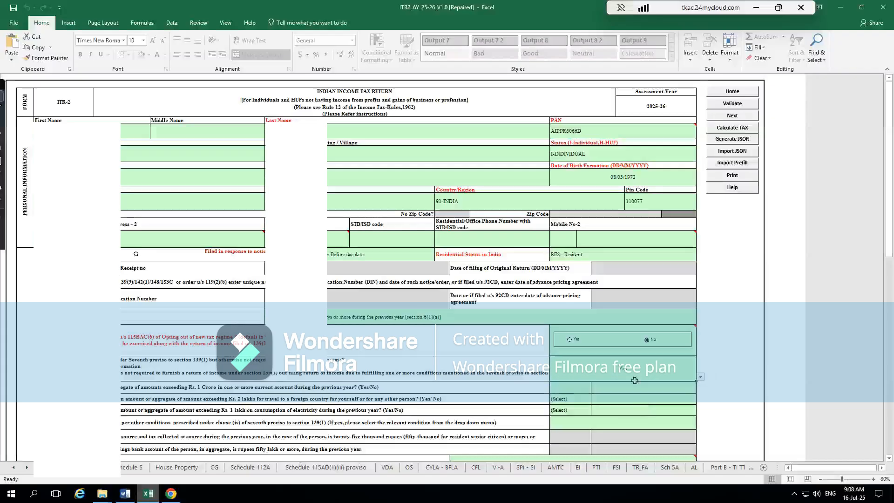
left_click(701, 376)
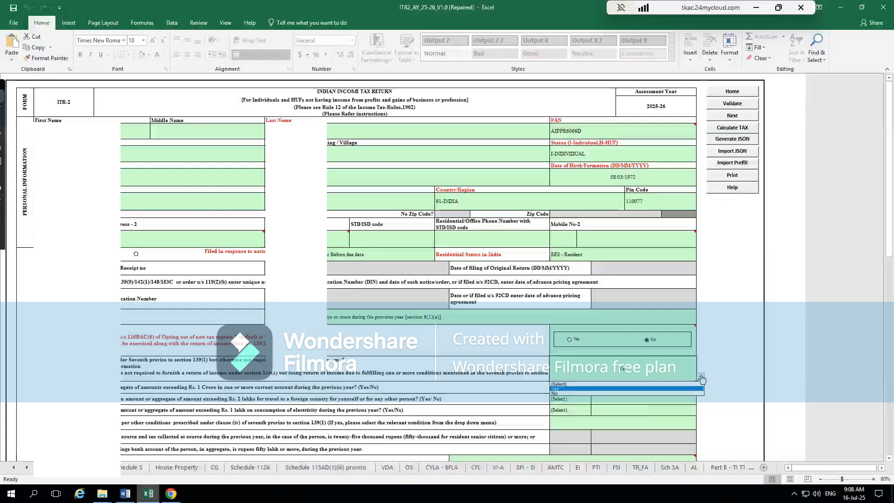
left_click(670, 392)
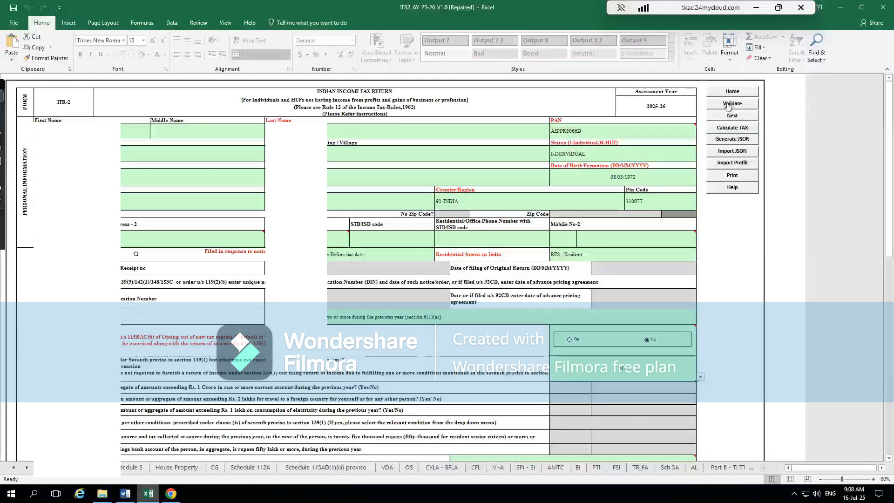
- Check the remaining fields of PART A - General, then validate the sheet and dismiss the validation result
scroll(569, 370, "down", 15)
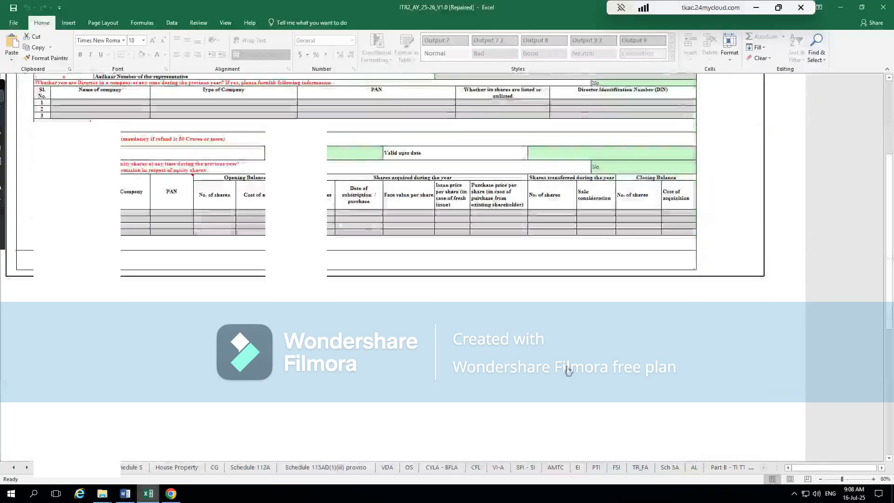
scroll(485, 234, "up", 8)
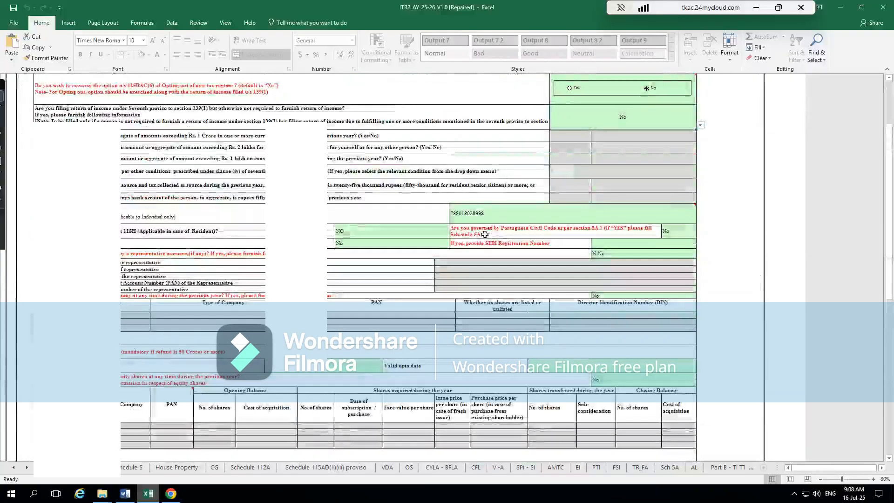
scroll(484, 235, "up", 10)
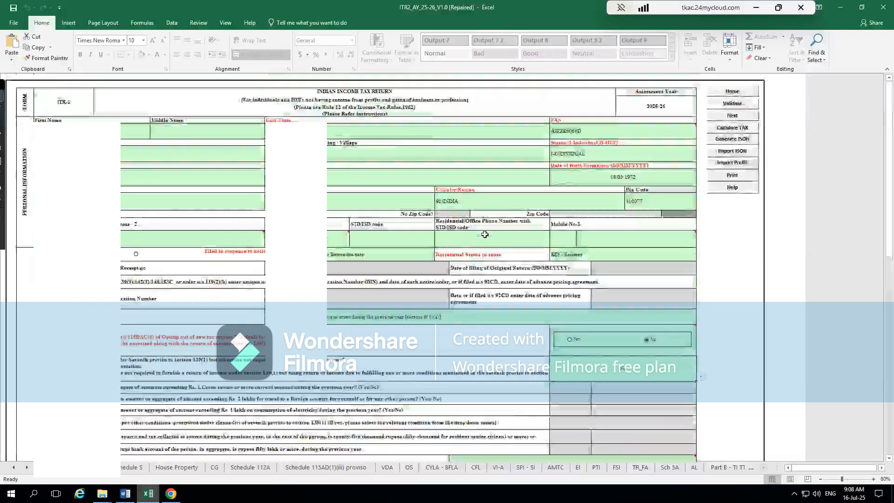
left_click(736, 104)
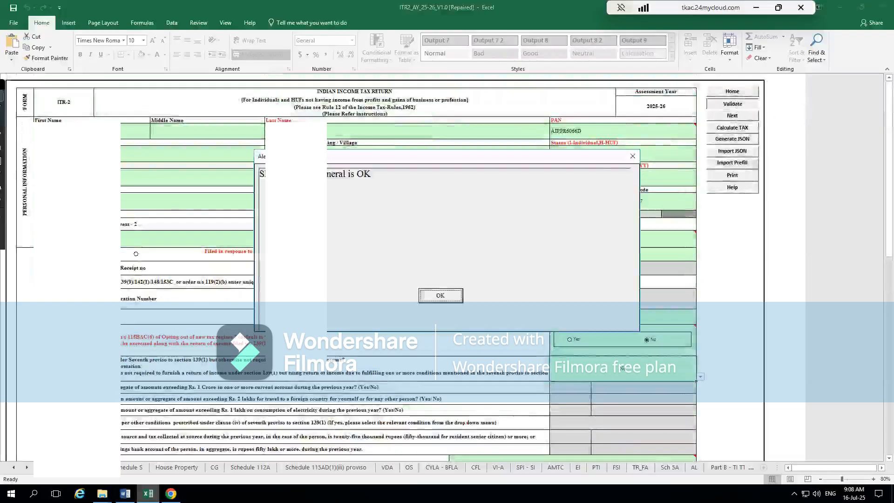
left_click(451, 295)
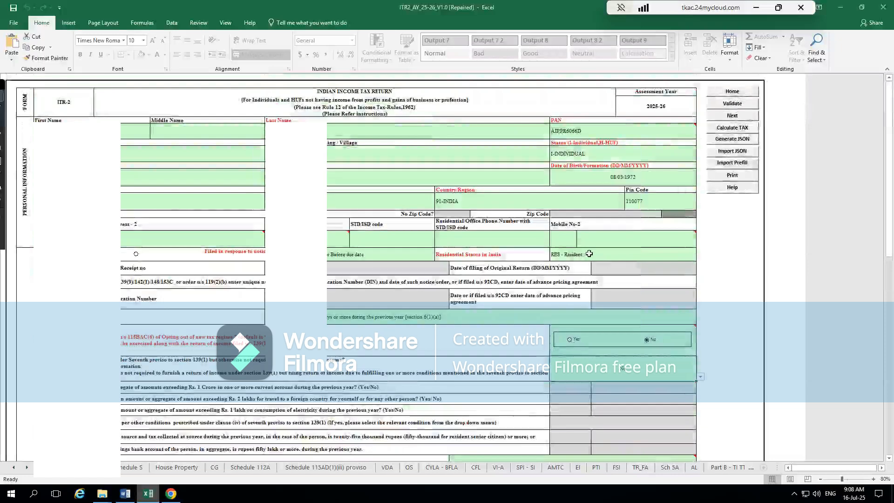
- Go over the rest of PART A - General, then open Schedule S and select the first employer's section 17(1) salary amount
scroll(464, 216, "down", 5)
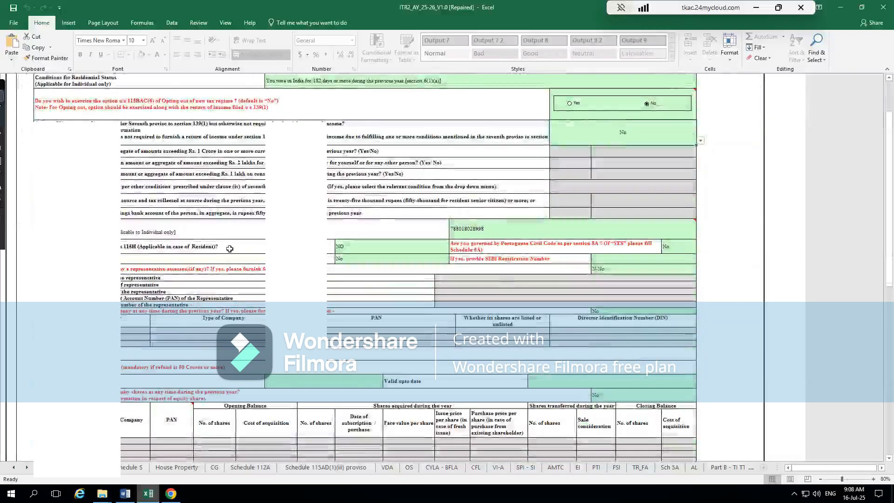
scroll(219, 246, "down", 1)
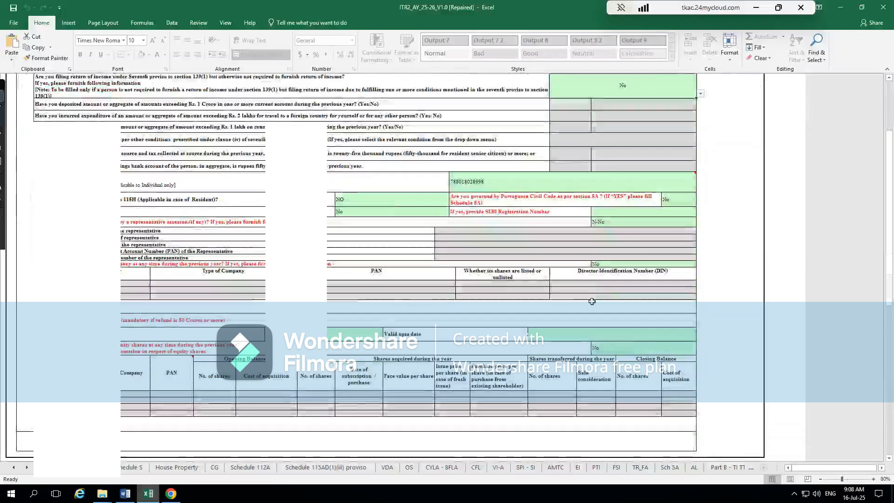
scroll(592, 301, "up", 5)
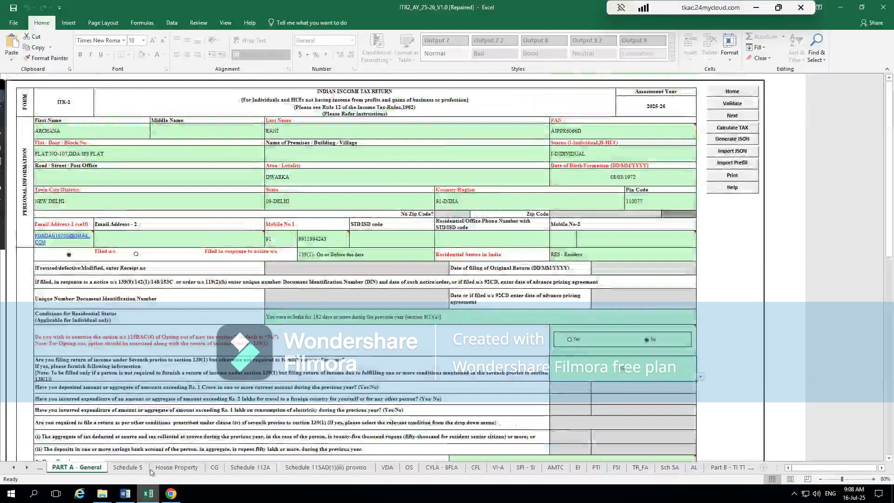
left_click(132, 467)
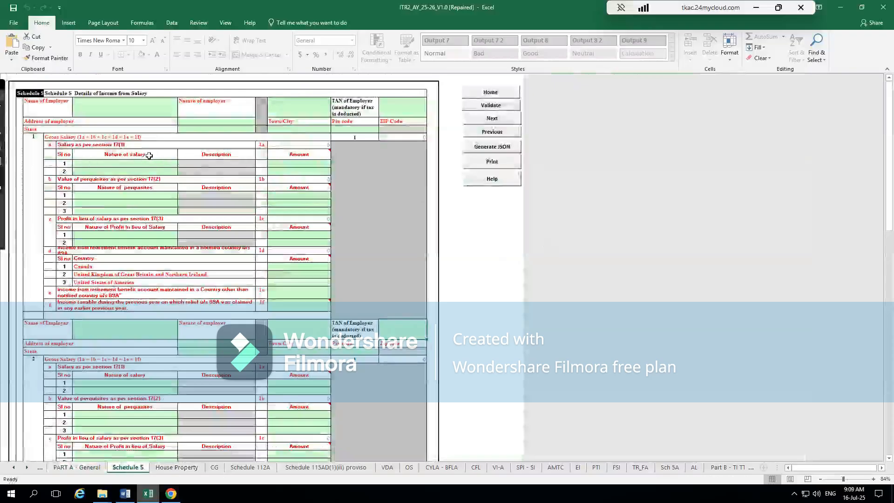
left_click(316, 147)
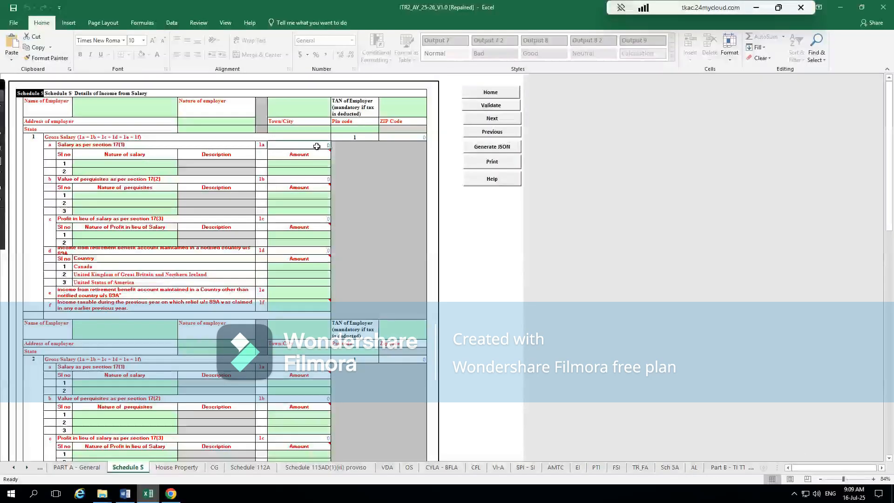
- Examine the first employer's section 17(1), 17(2) and 17(3) entries in Schedule S, including the available nature of salary choices
left_click(133, 182)
left_click(301, 172)
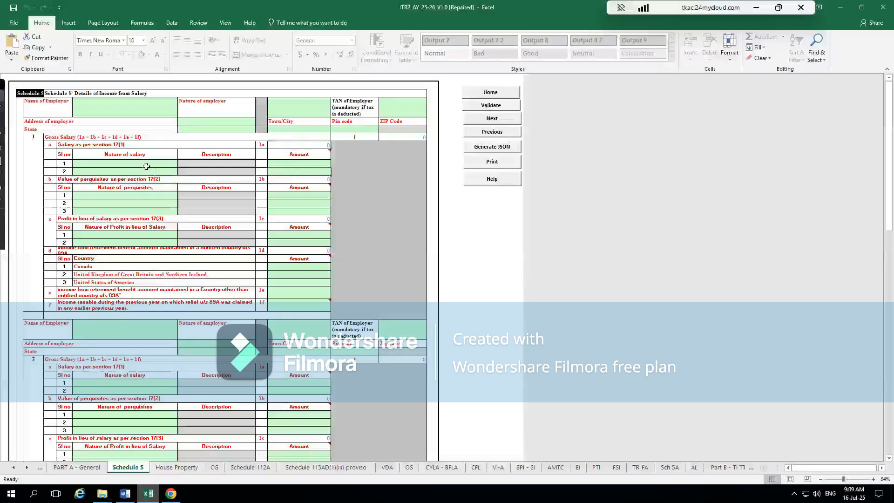
left_click(132, 145)
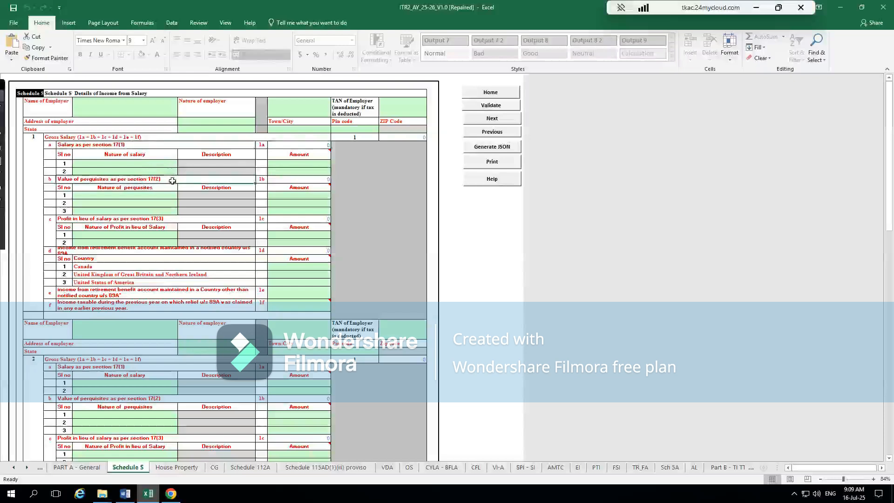
left_click(165, 219)
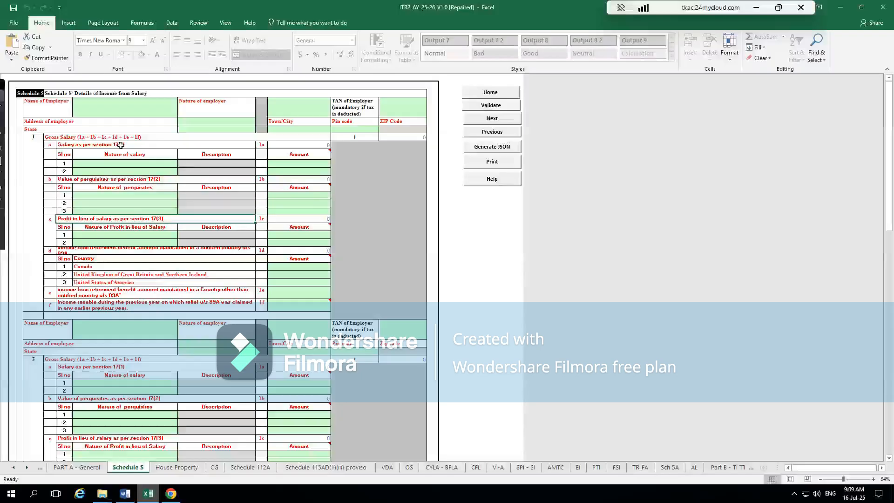
mouse_move(316, 153)
left_click(127, 166)
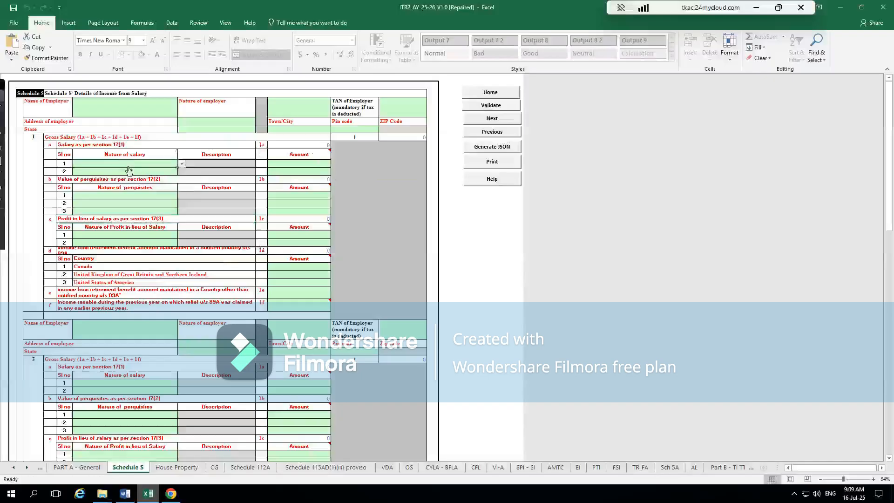
left_click(182, 165)
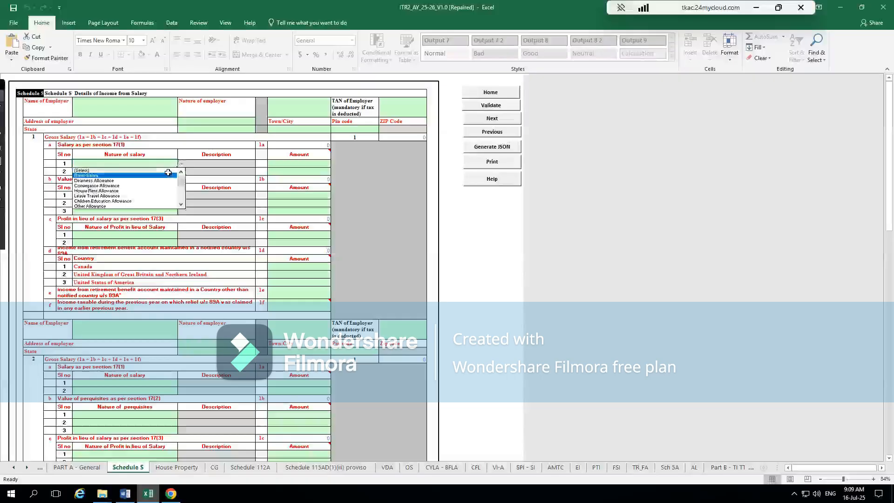
left_click(303, 164)
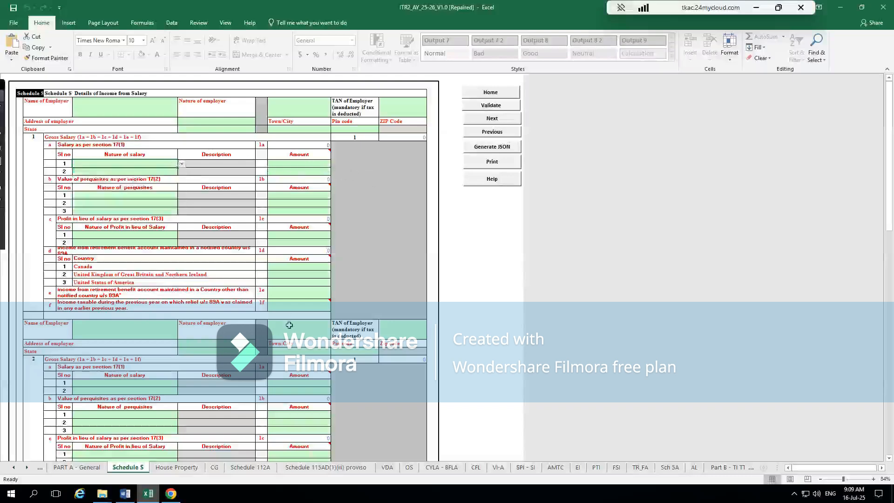
- Set the first exempt allowance under section 10 to Sec 10(6)-Remuneration received as an official, and view the other choices
scroll(289, 325, "down", 6)
scroll(289, 325, "down", 9)
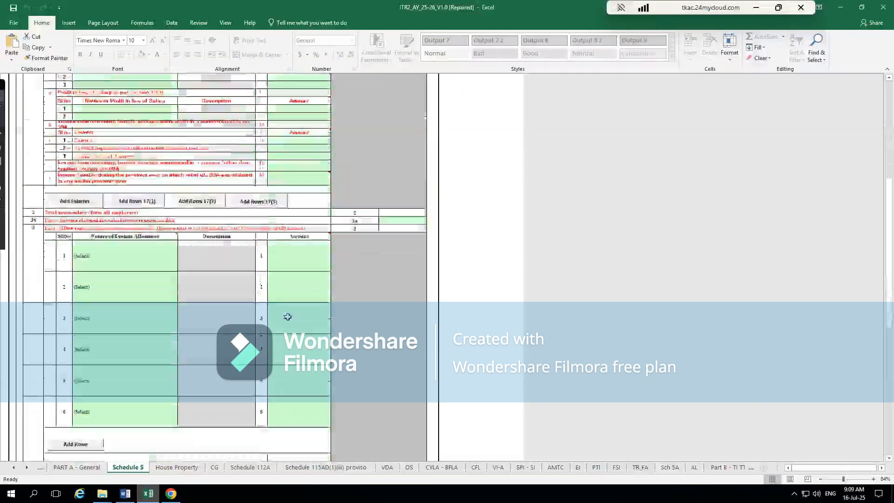
left_click(145, 263)
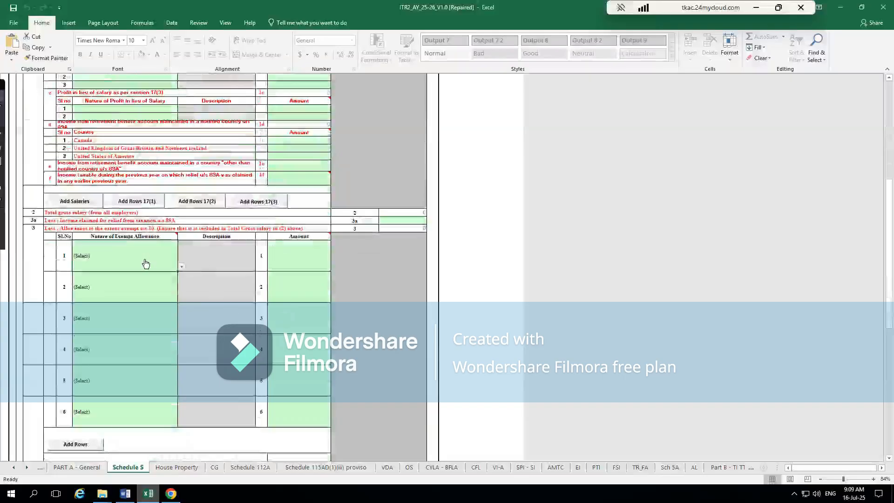
left_click(182, 268)
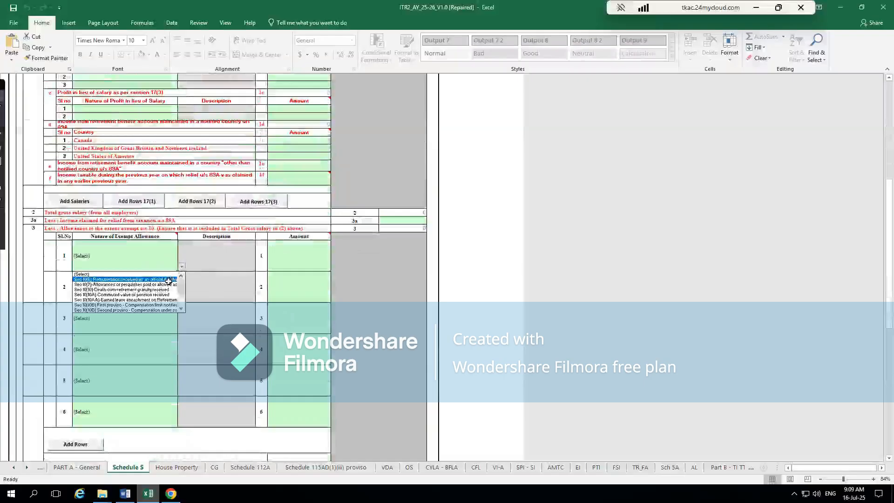
left_click(168, 280)
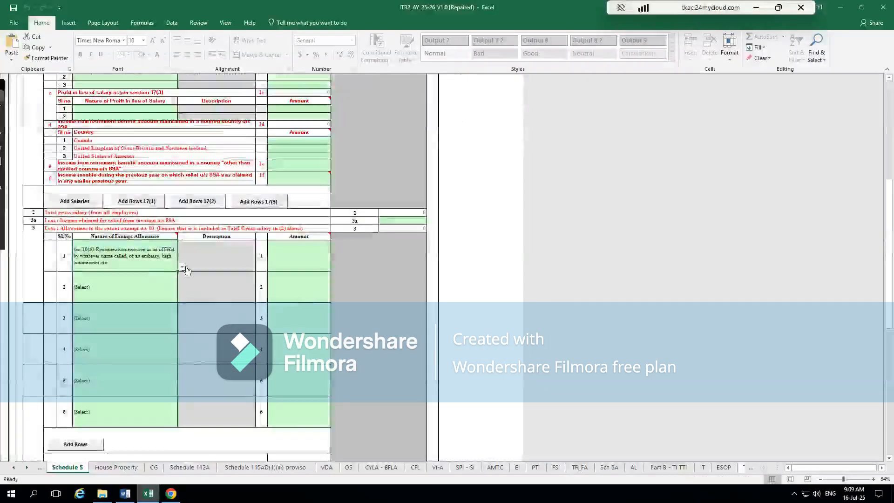
left_click(183, 268)
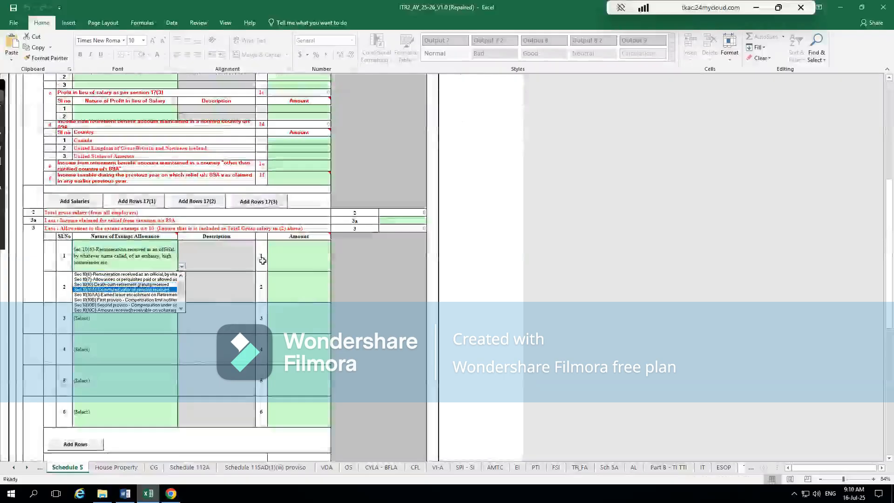
left_click(262, 259)
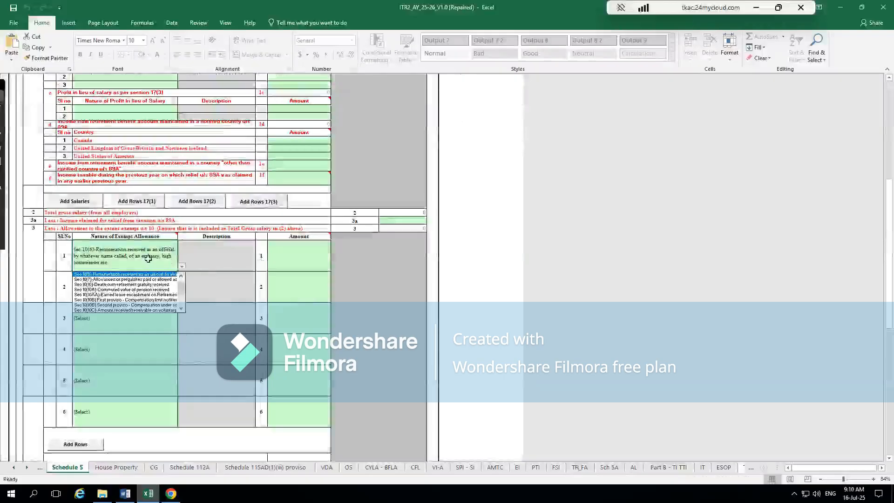
- Clear the nature of the first exempt allowance and set it back to (Select)
left_click(298, 242)
left_click(304, 247)
key("Left")
key("Left")
key("Left")
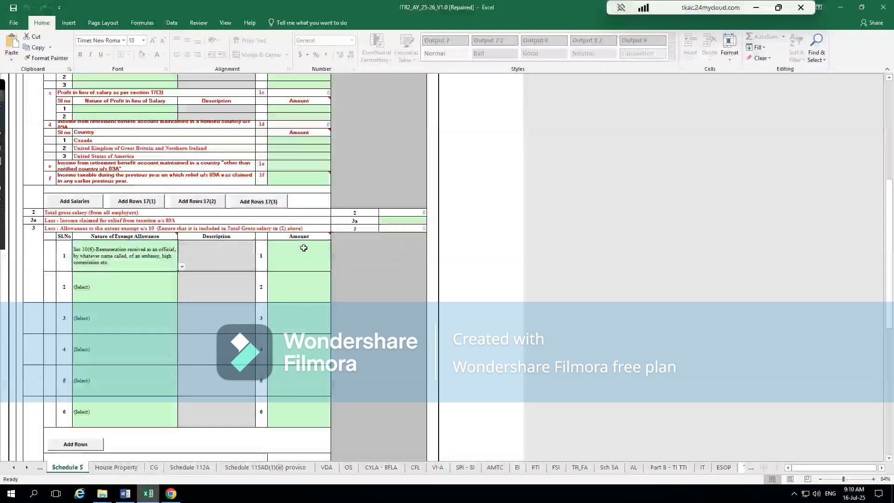
key("Delete")
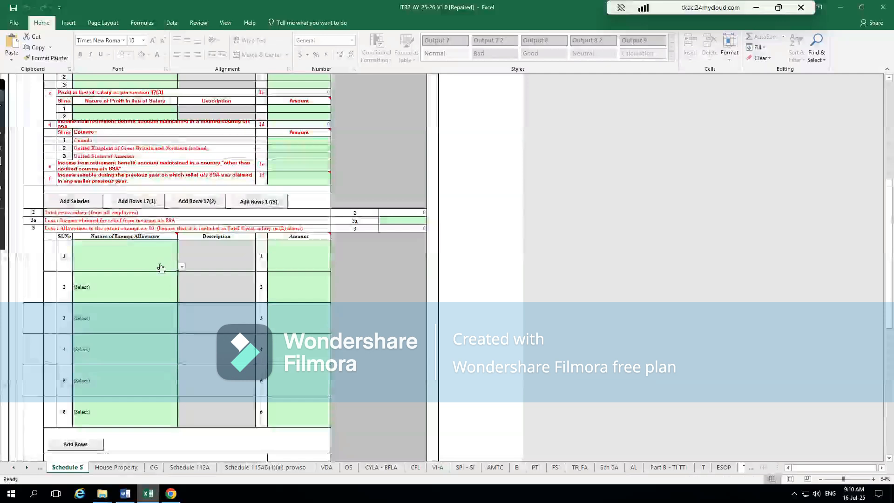
left_click(181, 269)
left_click(161, 274)
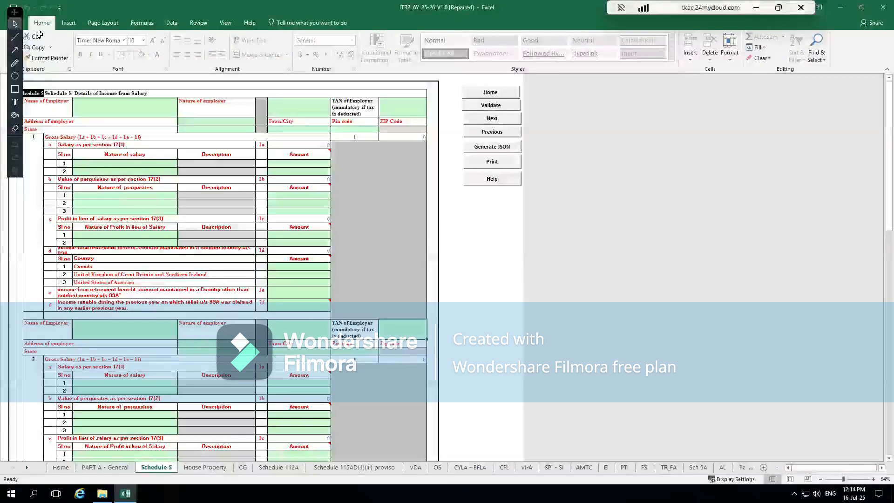
left_click_drag(14, 19, 2, 54)
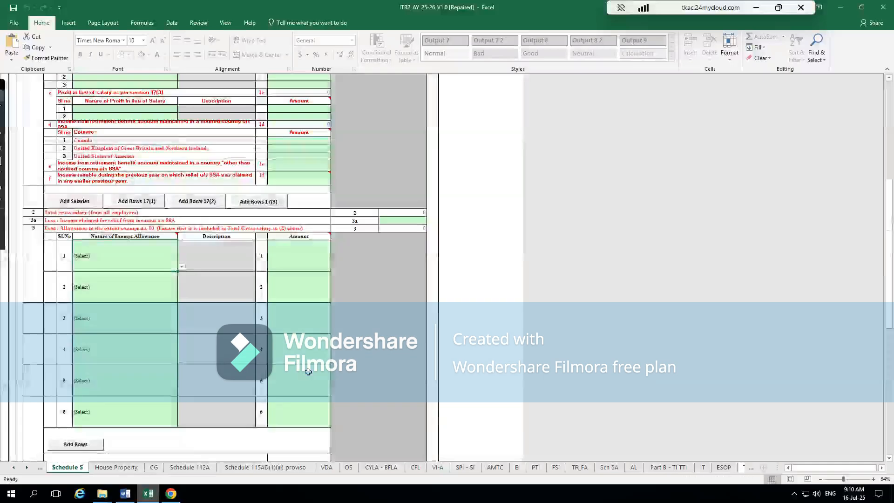
- Check the HRA and section 16 deduction fields of Schedule S, then validate the schedule and dismiss the validation result
scroll(308, 371, "down", 11)
scroll(308, 371, "up", 11)
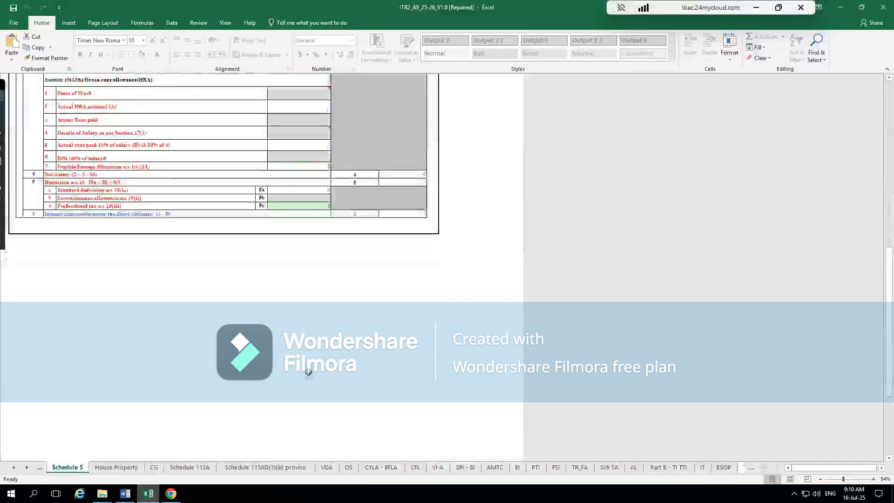
scroll(309, 372, "up", 15)
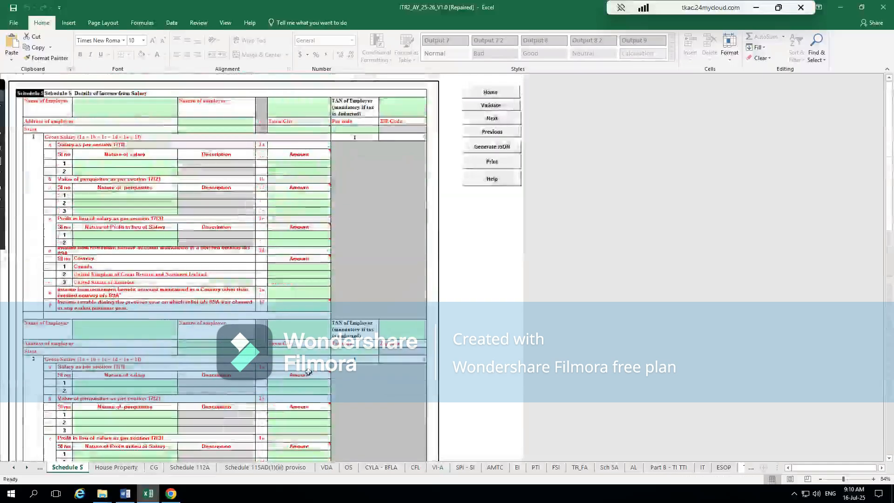
left_click(502, 106)
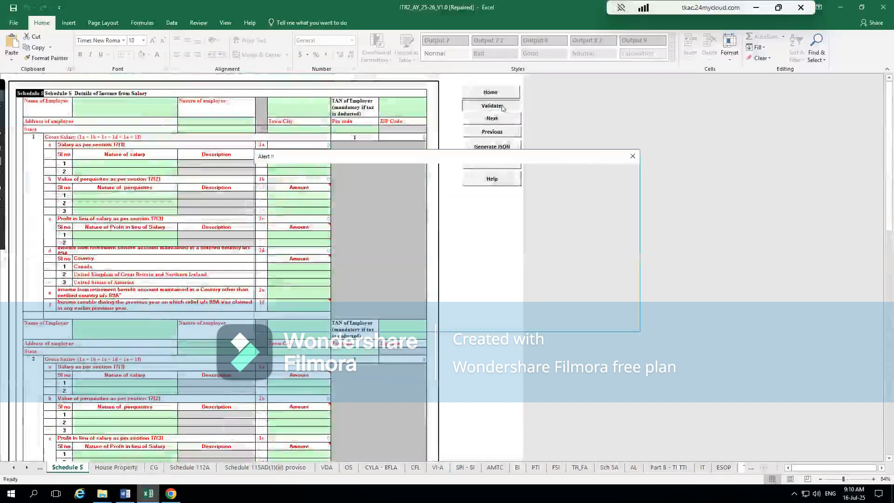
left_click(439, 294)
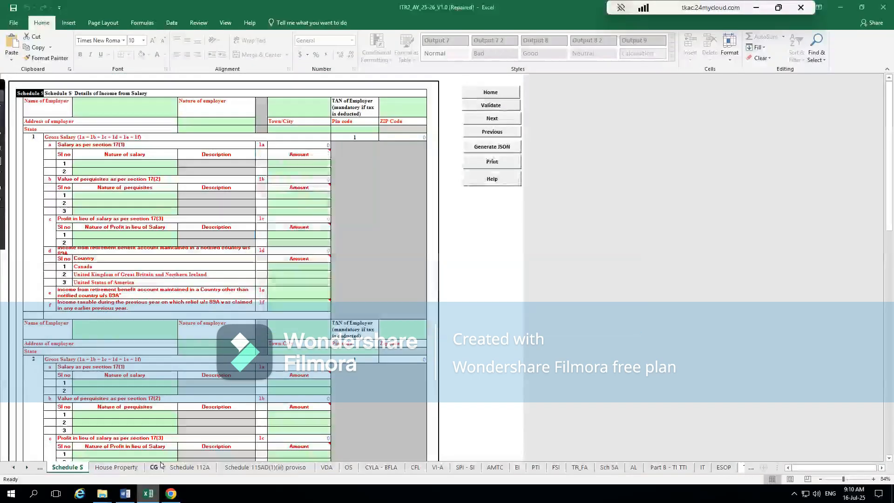
- Open the House Property schedule and skim all prefilled property blocks through to the head total
left_click(118, 467)
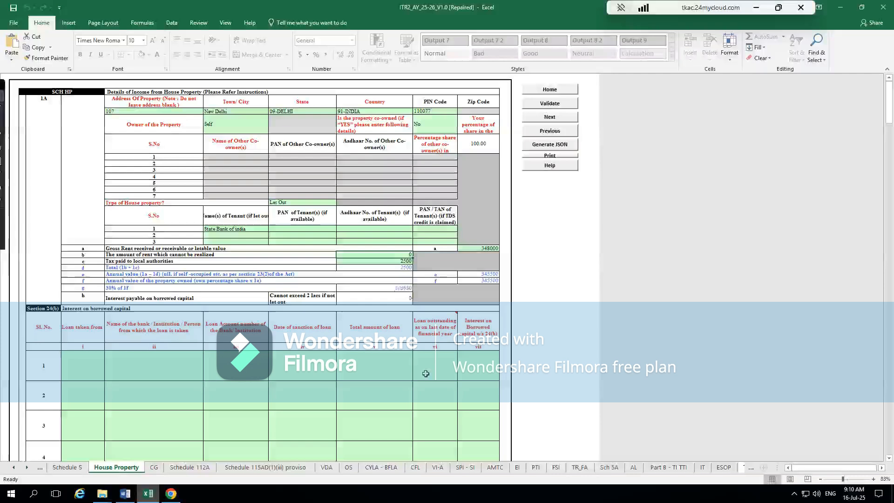
scroll(426, 374, "down", 6)
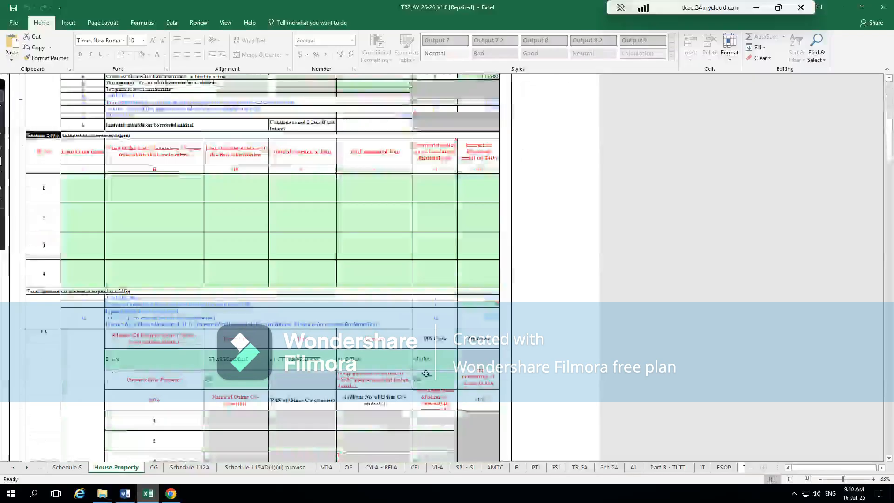
scroll(426, 373, "down", 15)
scroll(425, 374, "up", 10)
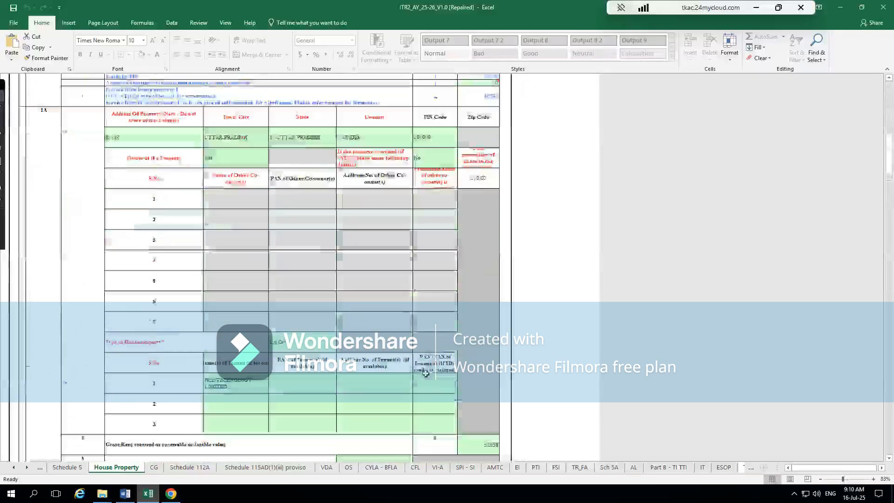
scroll(425, 373, "down", 8)
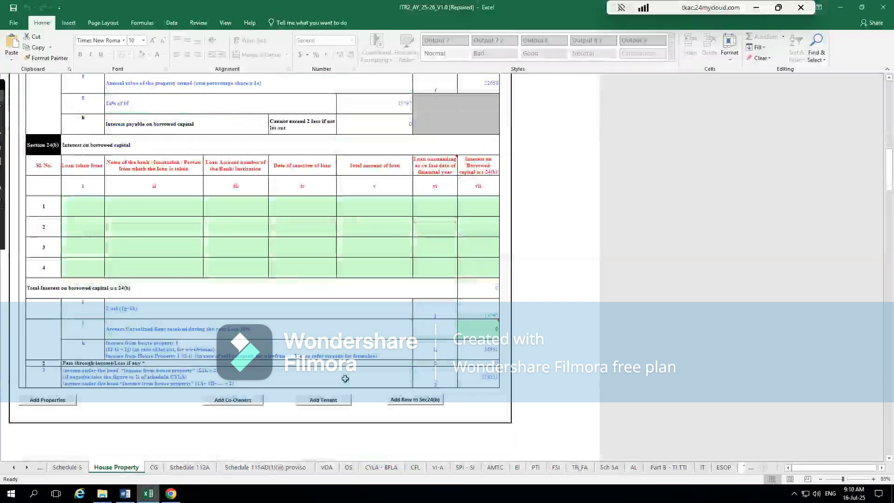
scroll(345, 379, "down", 3)
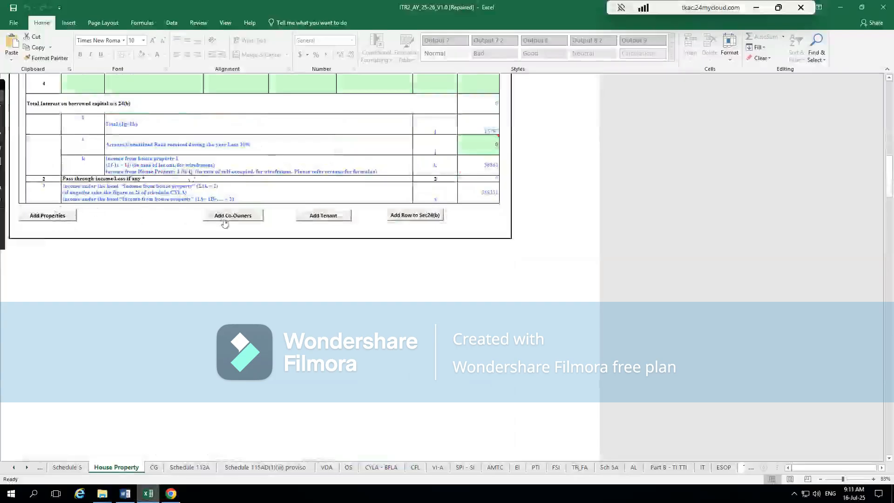
scroll(224, 233, "up", 10)
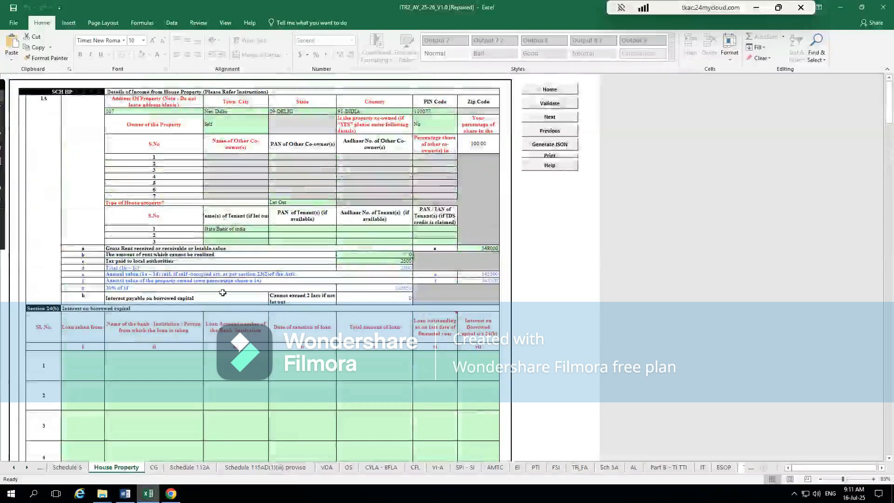
- Examine each let-out property's tenant, gross rent, local taxes, 30% deduction, section 24(b) interest and resulting house property income
scroll(223, 292, "down", 5)
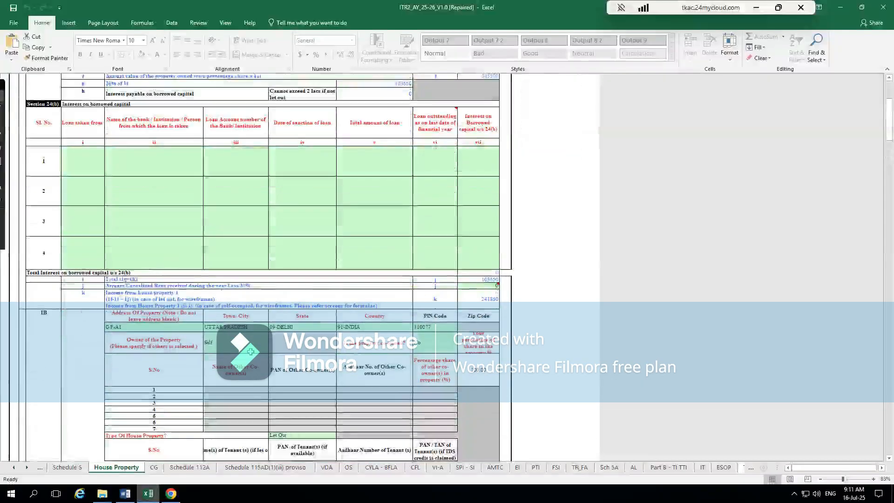
scroll(250, 352, "down", 5)
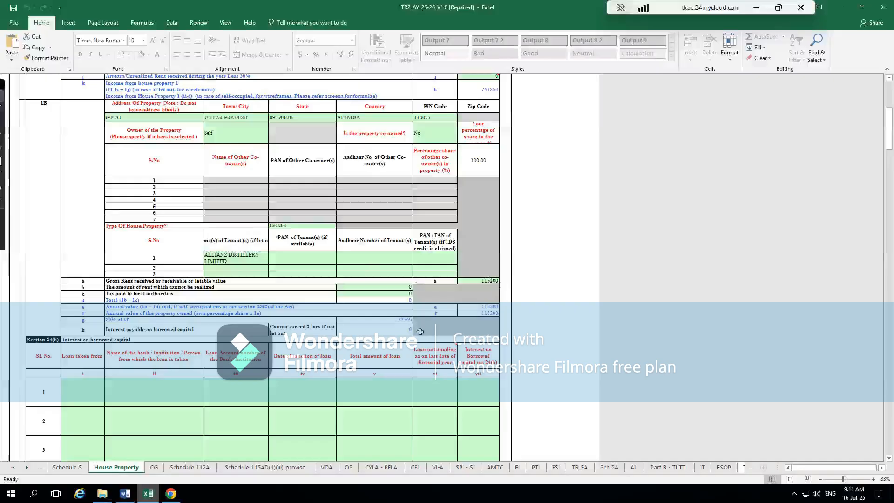
scroll(420, 331, "down", 8)
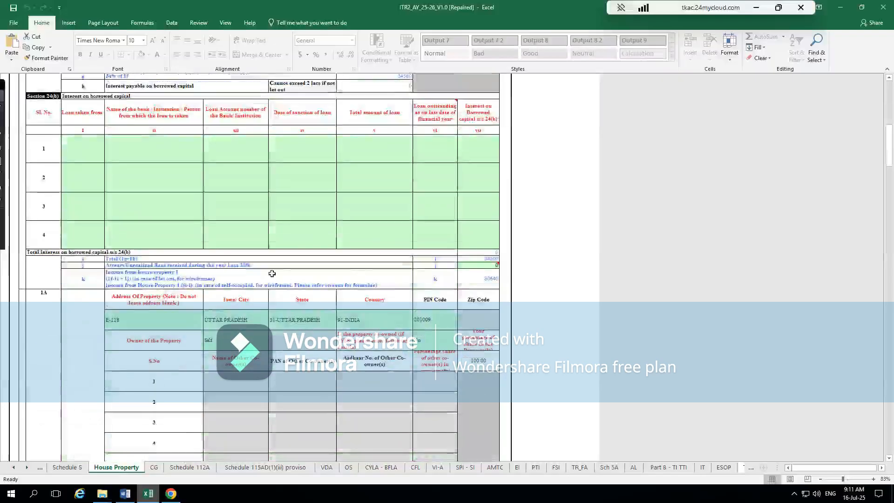
scroll(284, 302, "up", 6)
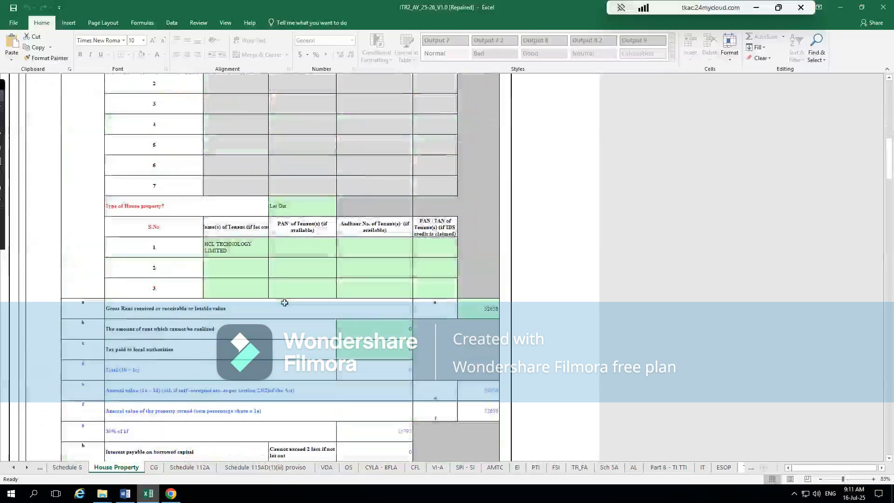
scroll(261, 265, "down", 2)
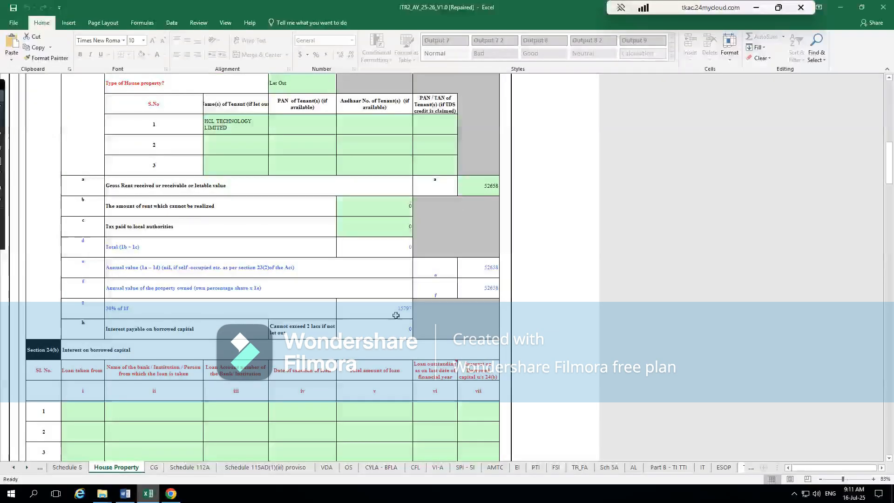
scroll(433, 366, "down", 10)
scroll(433, 366, "up", 3)
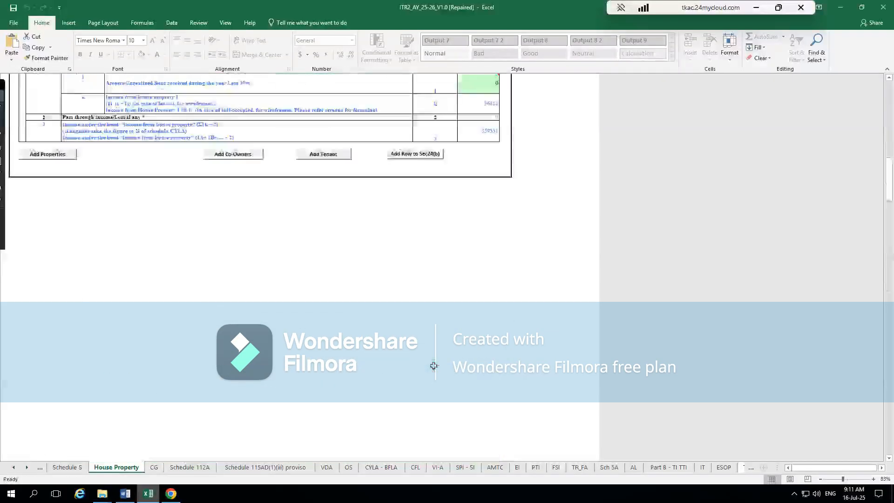
scroll(433, 365, "up", 2)
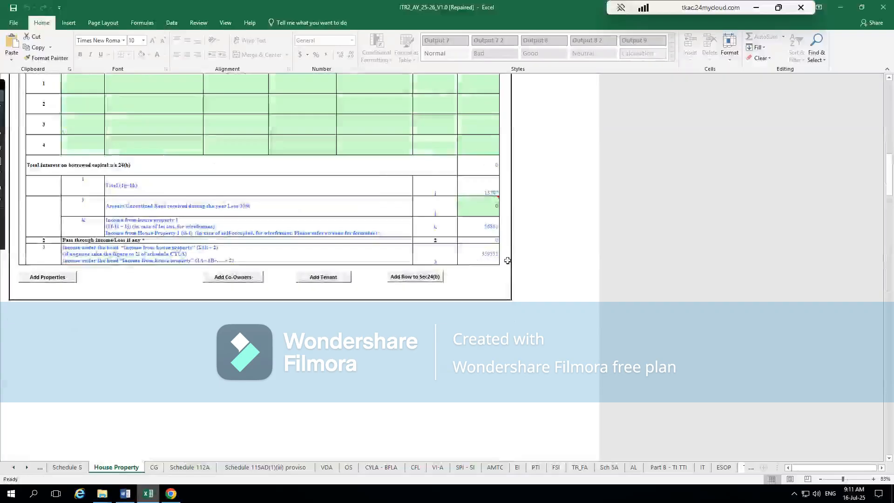
scroll(507, 260, "up", 2)
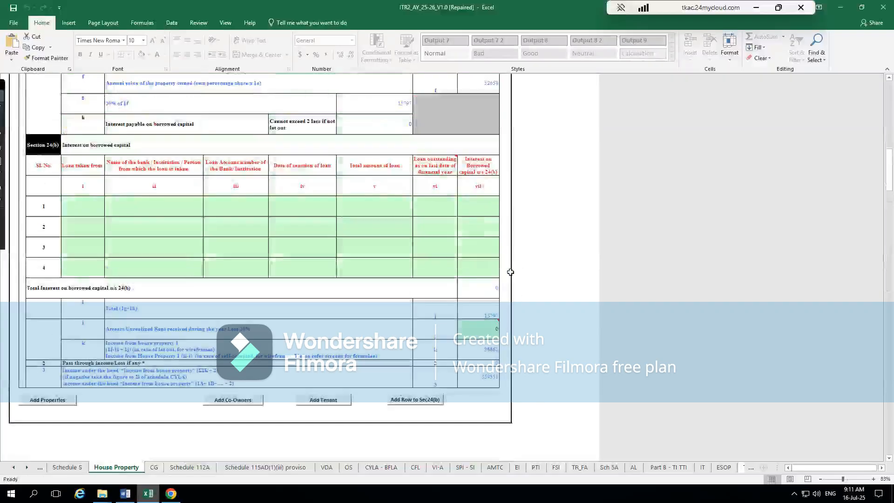
scroll(510, 272, "up", 1)
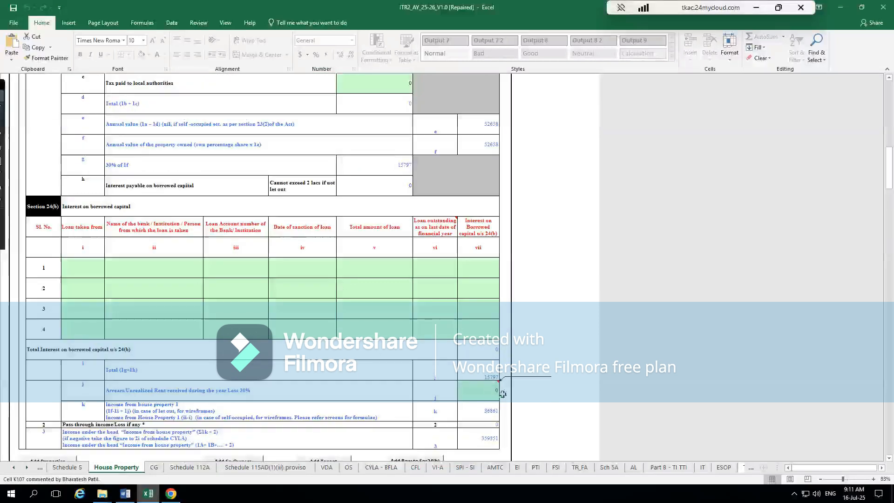
- Examine the section 24(b) loan fields of the first house property, including the lender type options, bank name and loan account number
scroll(511, 405, "down", 1)
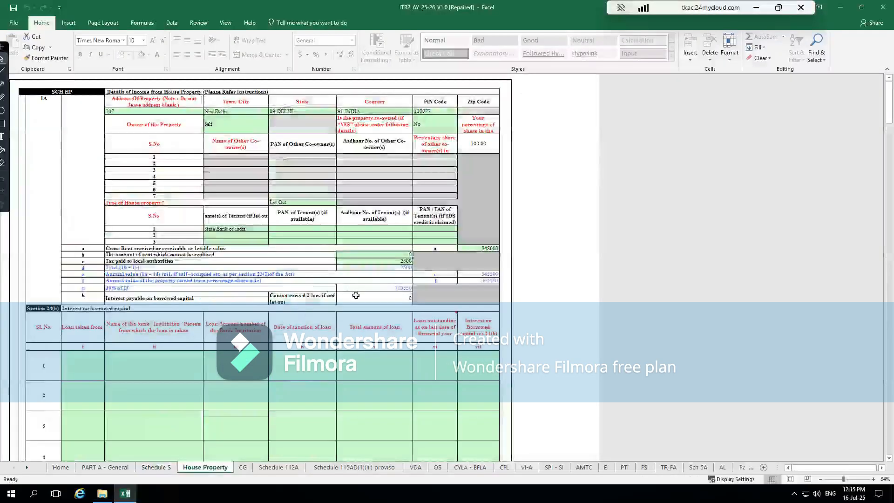
scroll(139, 317, "down", 2)
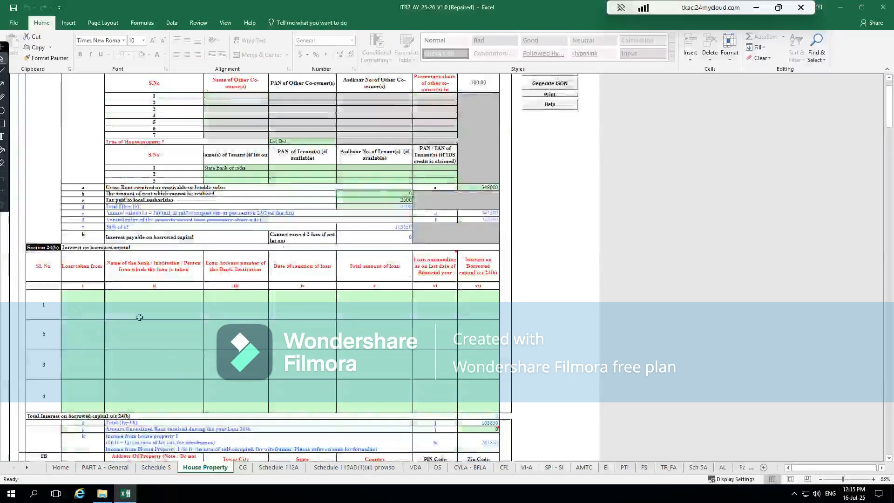
left_click(82, 291)
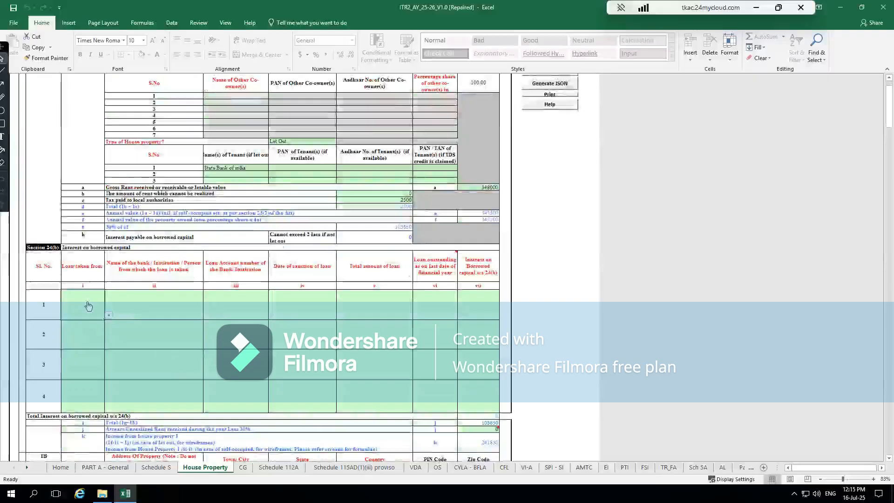
left_click(109, 315)
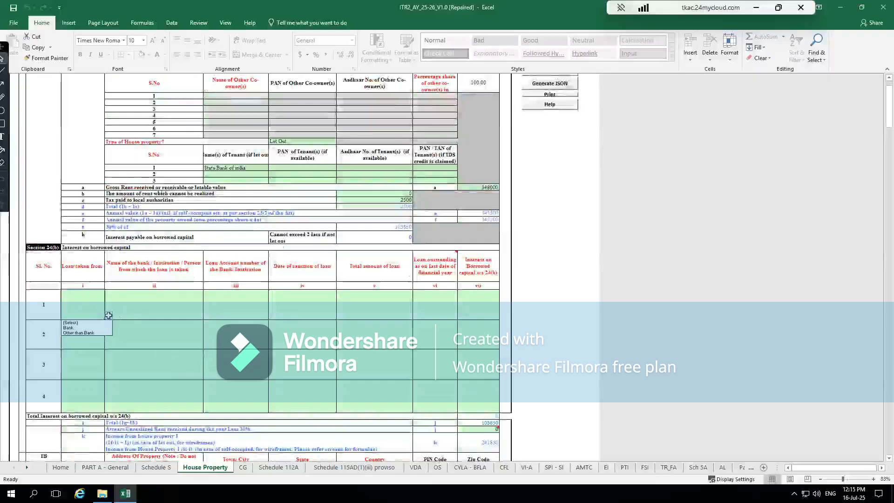
left_click(152, 287)
left_click(150, 304)
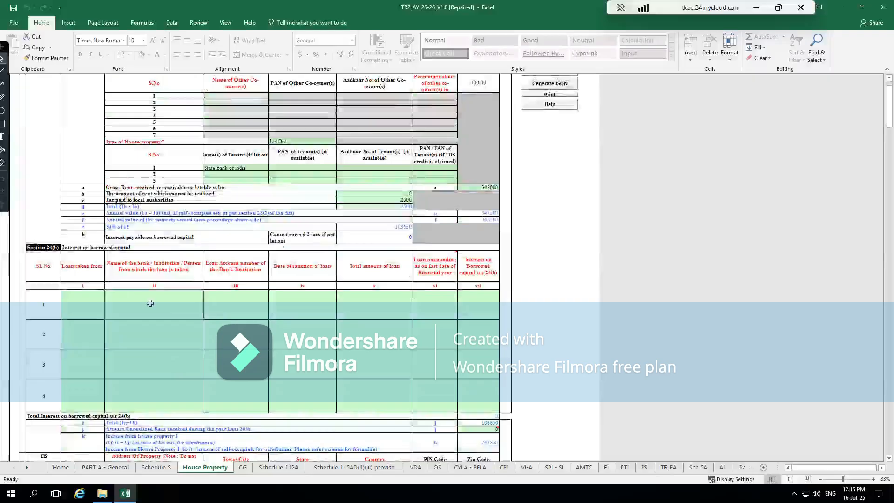
left_click(235, 303)
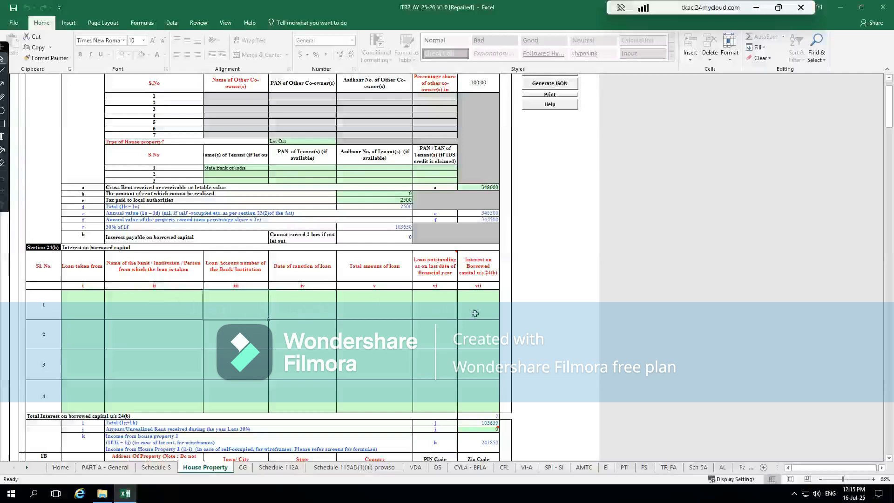
- Skim the remaining house property blocks, then validate the House Property schedule and dismiss the validation result
scroll(473, 353, "down", 4)
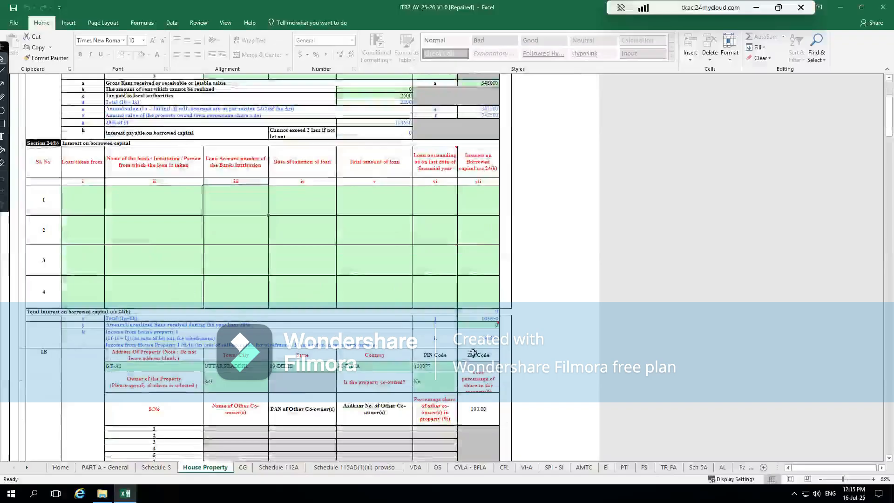
scroll(473, 352, "down", 10)
scroll(406, 330, "down", 9)
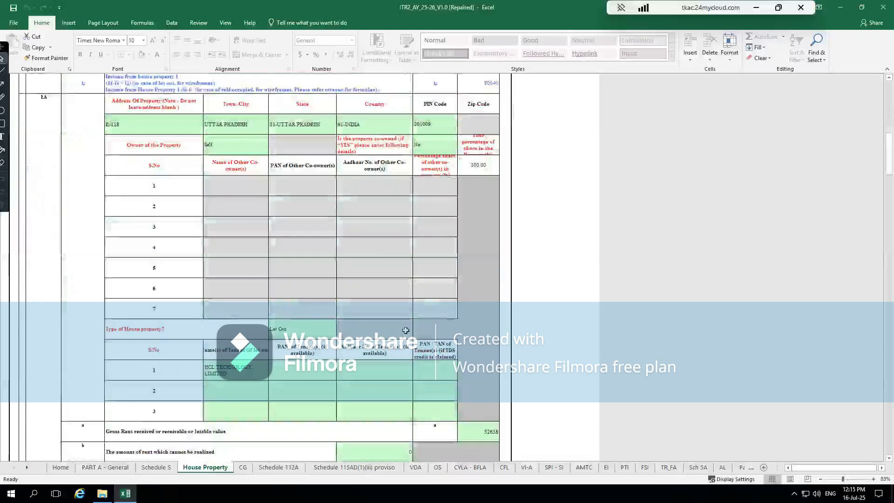
scroll(405, 330, "up", 16)
scroll(405, 331, "up", 10)
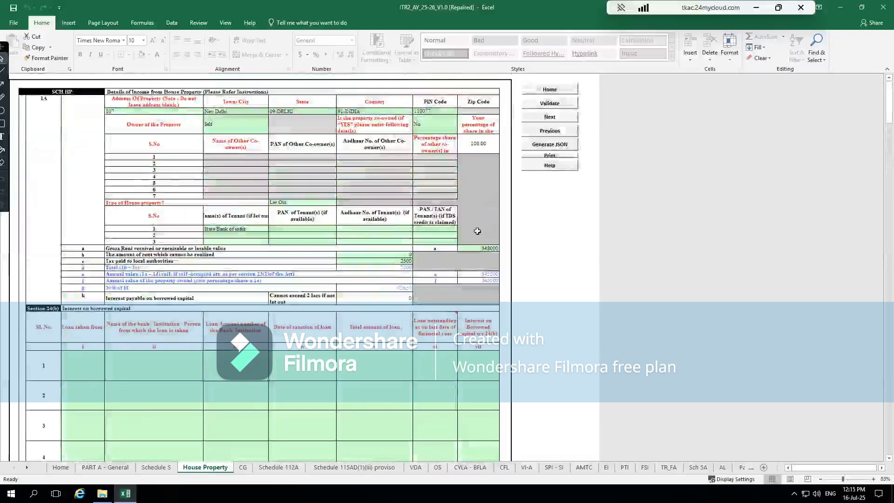
left_click(546, 104)
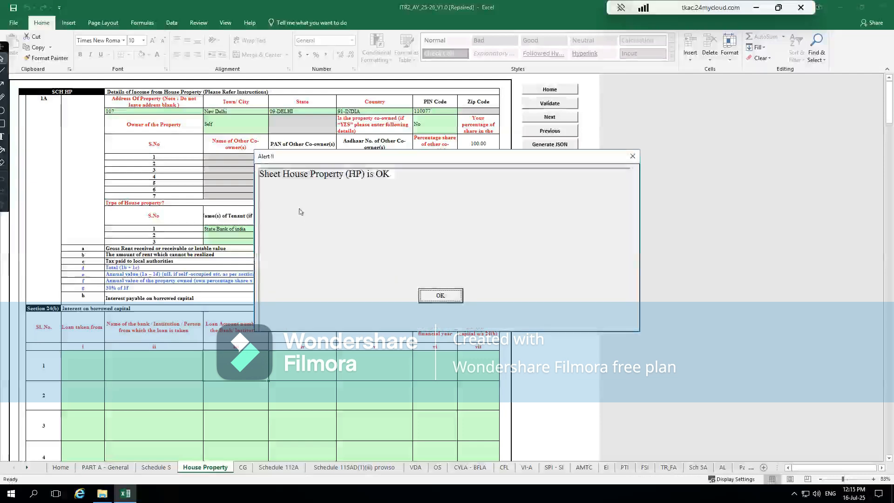
left_click(451, 294)
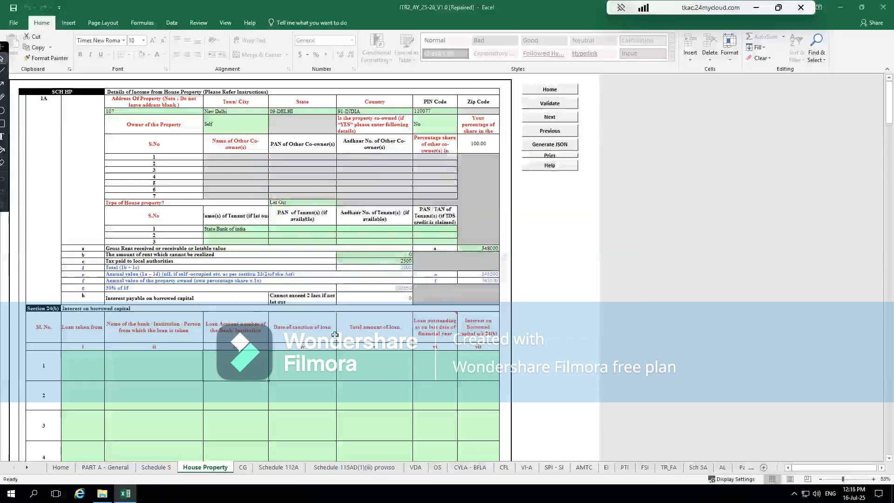
- Open the Capital Gains schedule, dismiss the section 234C notice and go to the short-term capital gains part at its start
left_click(243, 467)
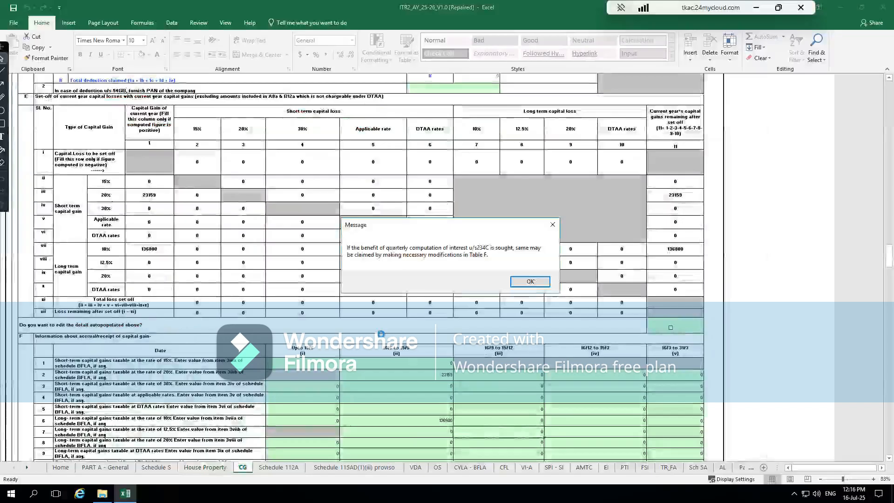
left_click(529, 279)
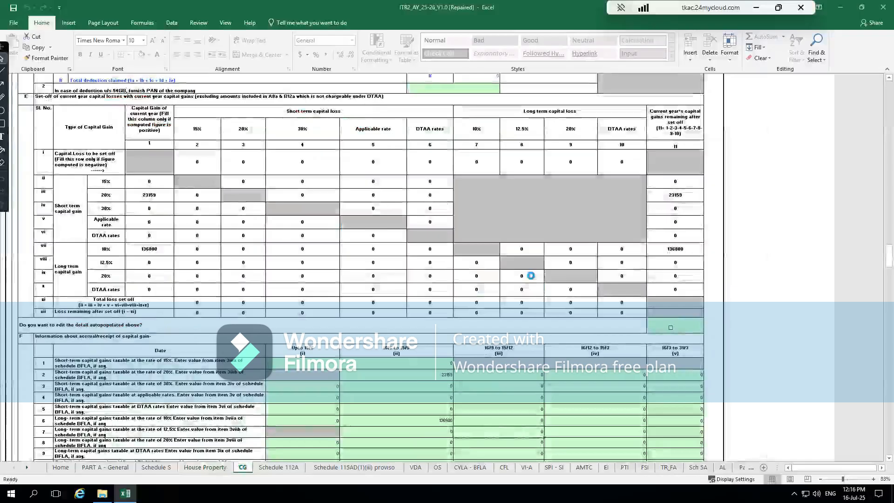
scroll(530, 275, "up", 15)
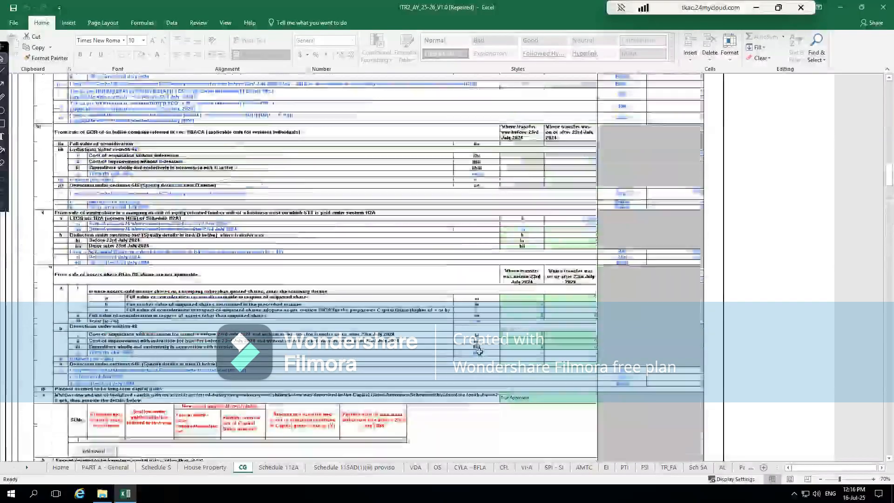
scroll(478, 351, "up", 10)
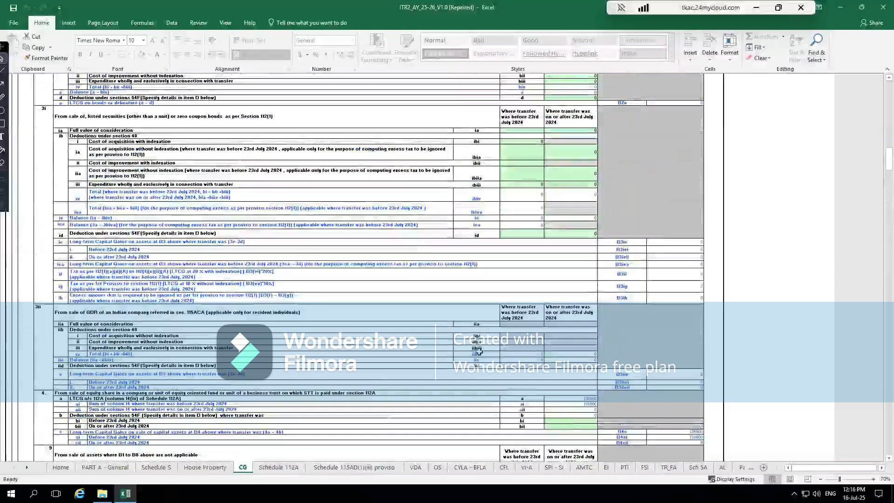
scroll(479, 351, "up", 10)
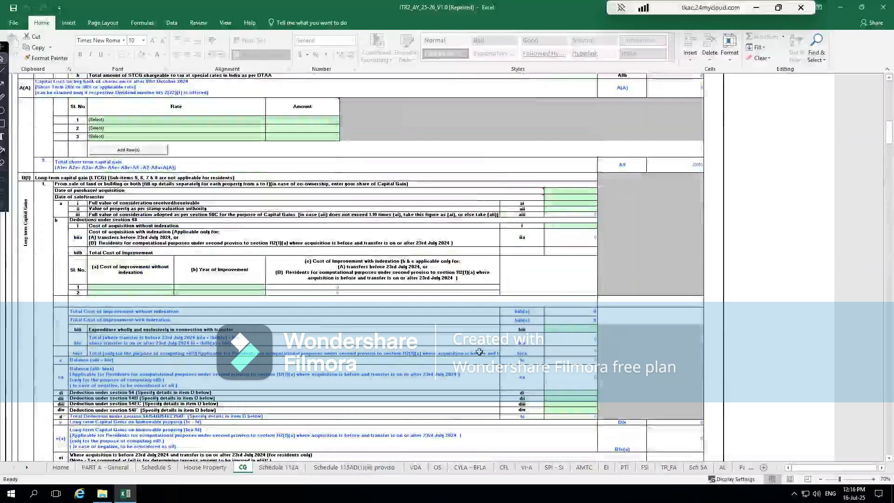
scroll(479, 352, "up", 15)
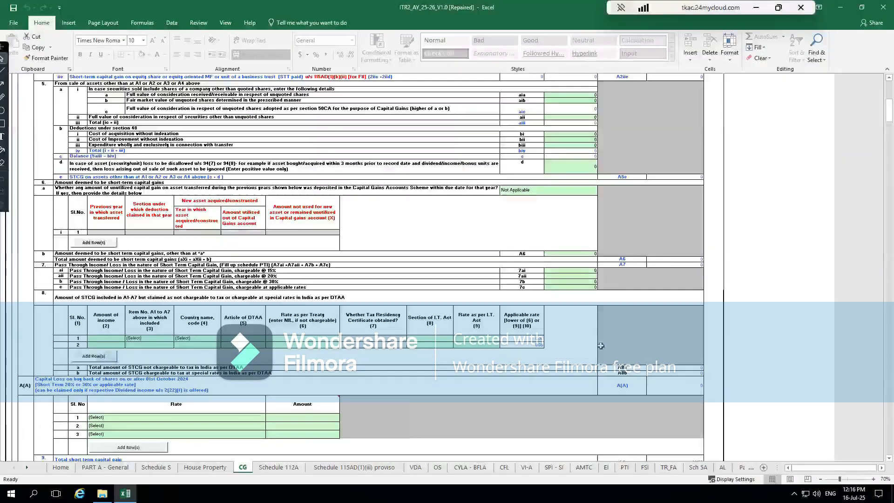
scroll(600, 345, "up", 18)
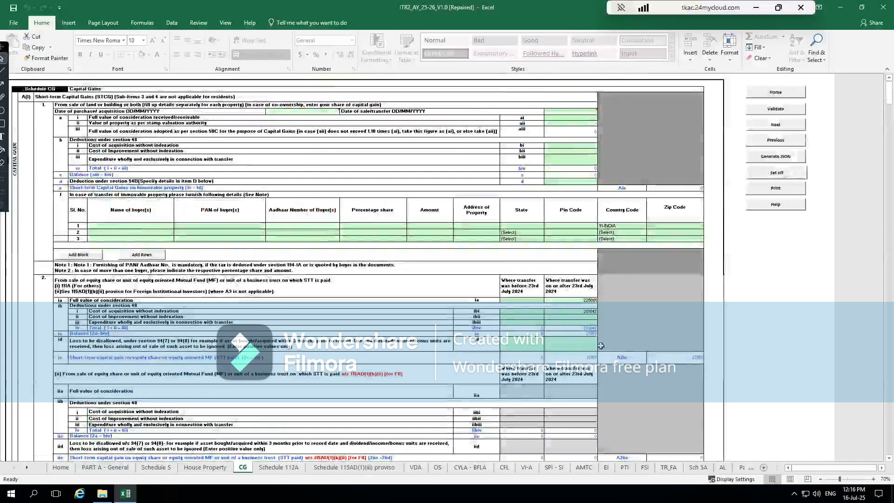
- Examine the STT-paid equity short-term gains under section 111A: full consideration, acquisition cost and balance, split by the 23rd July 2024 transfer date
scroll(601, 346, "down", 3)
left_click(571, 242)
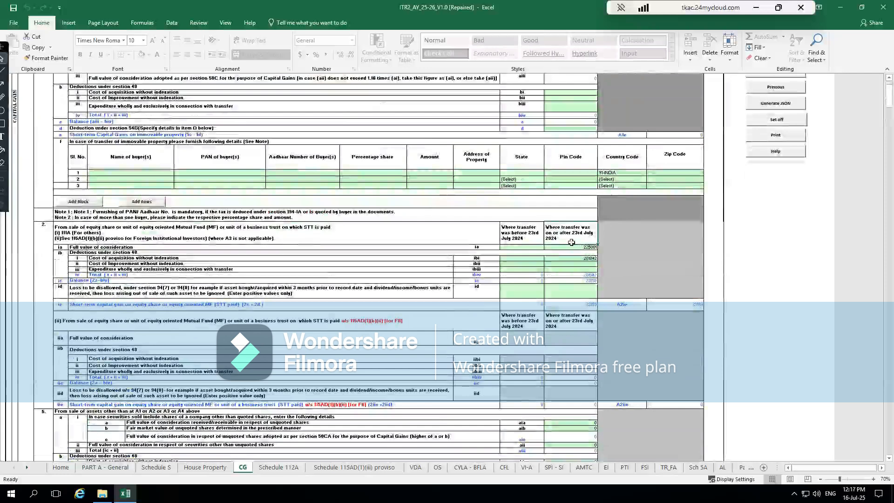
left_click(112, 228)
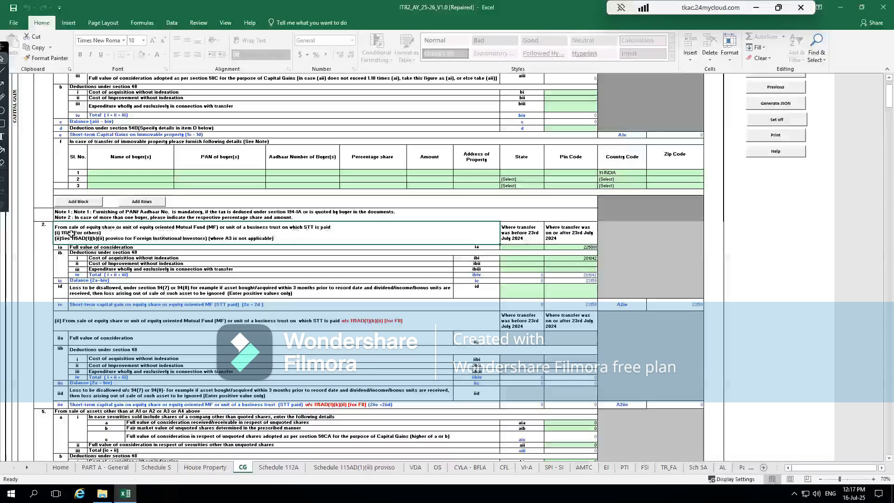
left_click(518, 248)
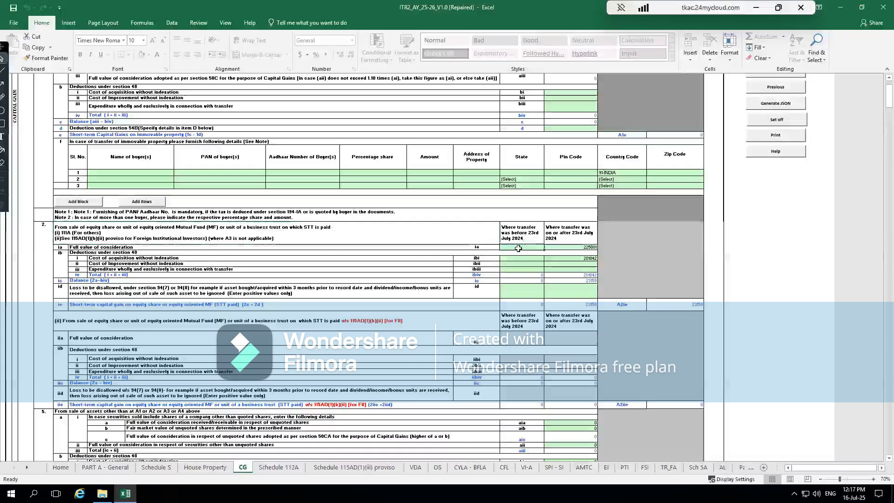
left_click(567, 246)
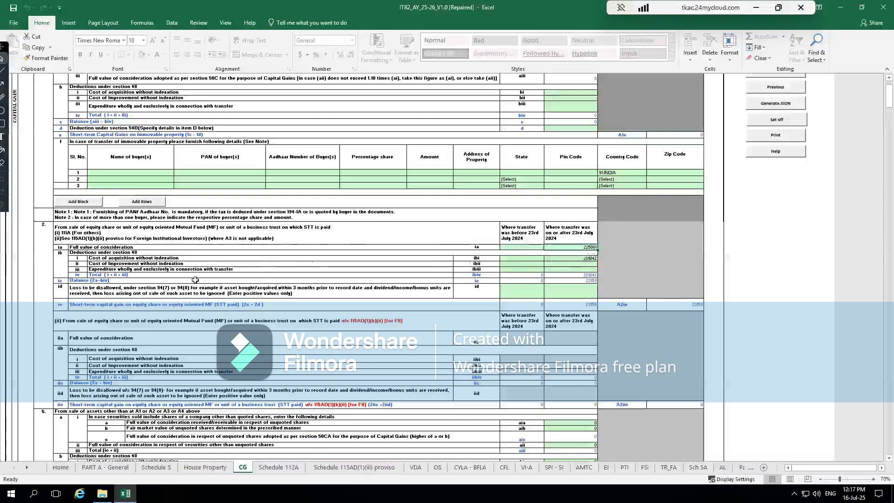
left_click(278, 259)
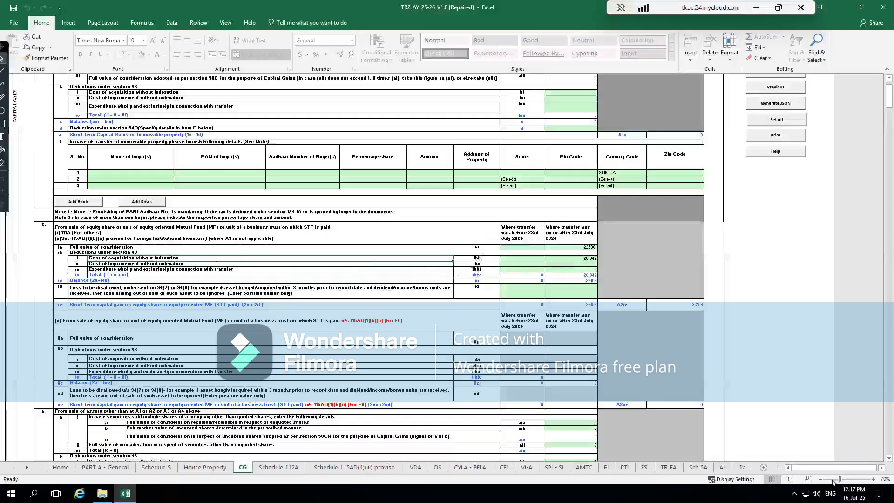
left_click(872, 479)
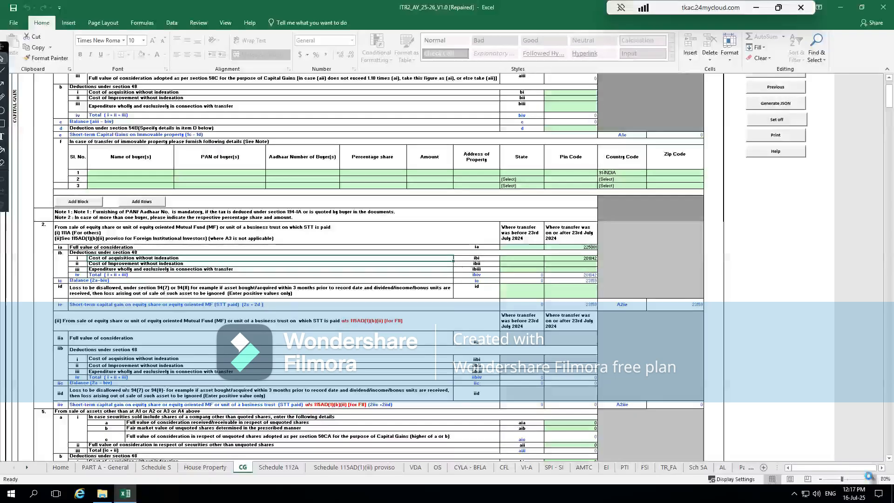
left_click(871, 478)
left_click(871, 479)
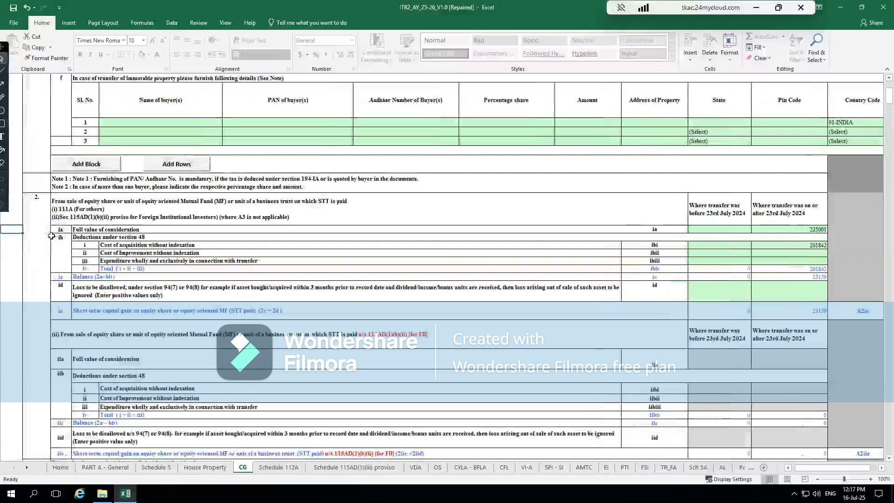
scroll(51, 236, "left", 1)
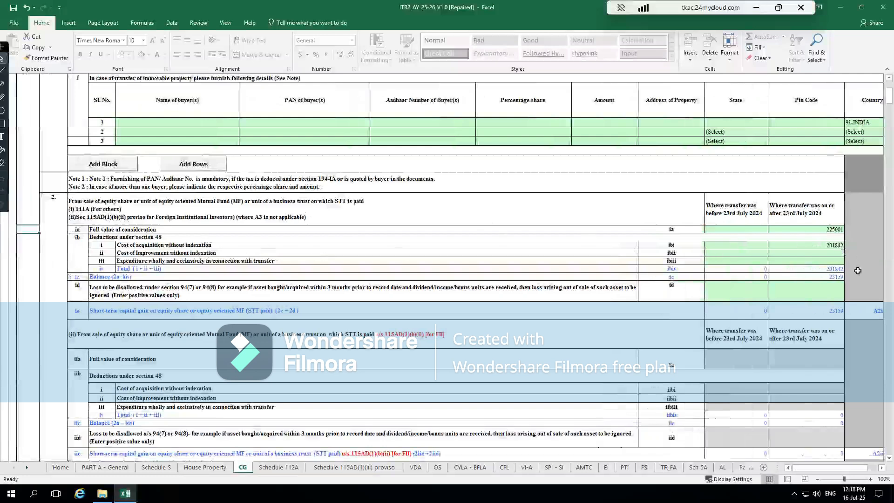
left_click(822, 277)
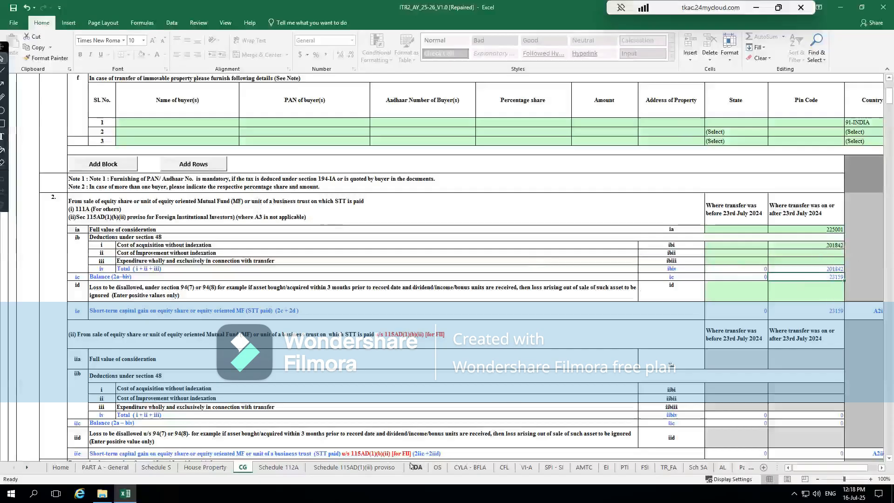
- Check the capital gains rows in the CYLA - BFLA schedule, then return to Capital Gains and dismiss the section 234C notice
left_click(465, 467)
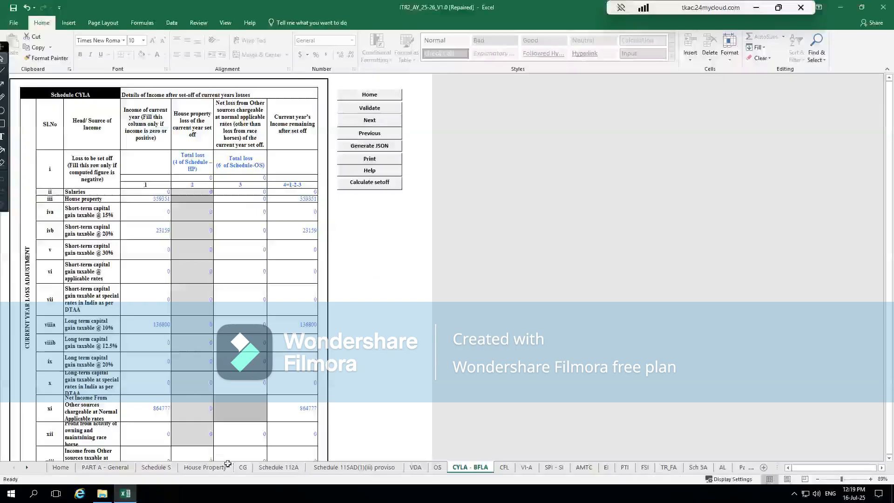
left_click(242, 469)
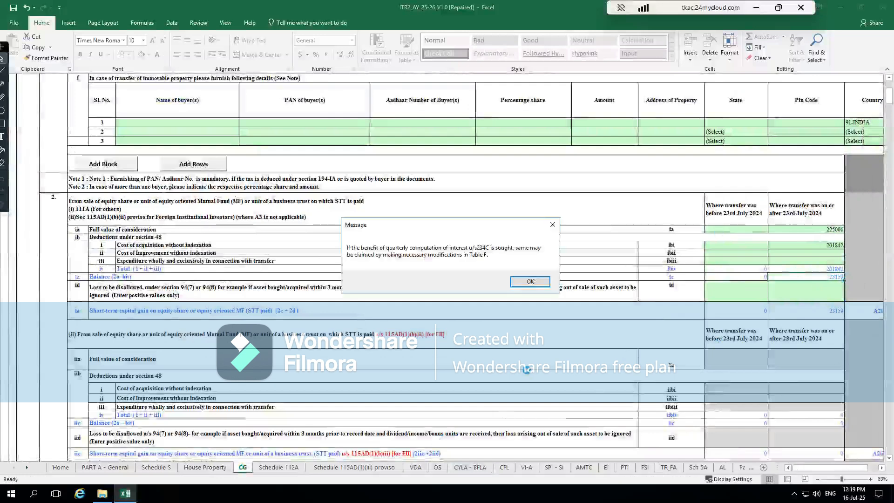
left_click(531, 281)
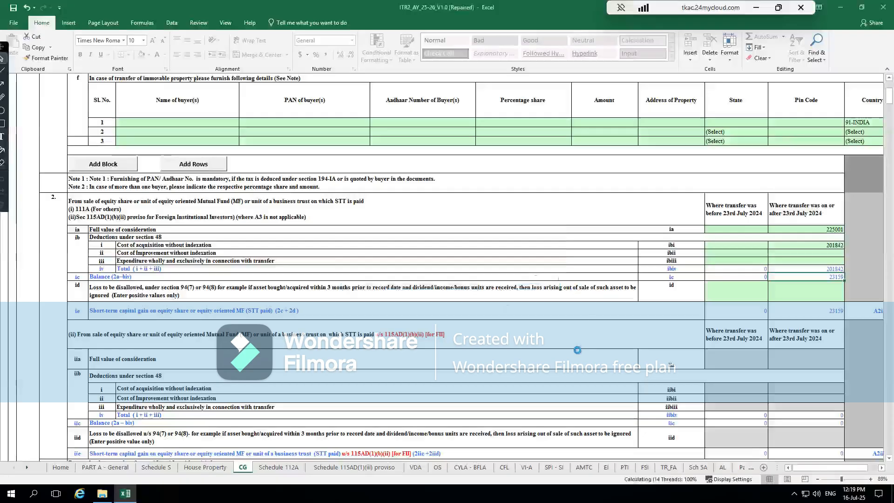
- Examine the capital loss set-off in Table E and the period-wise accrual of short-term and long-term gains in Table F
scroll(578, 351, "down", 20)
scroll(578, 351, "down", 20)
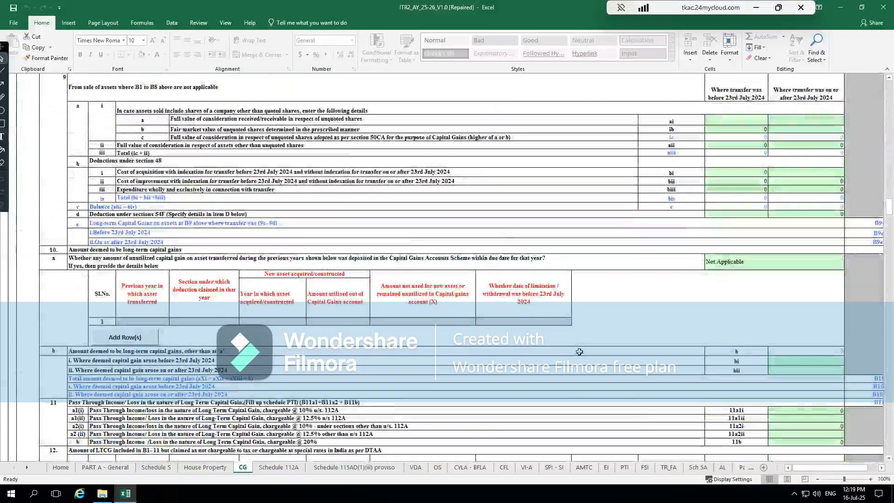
scroll(579, 351, "down", 15)
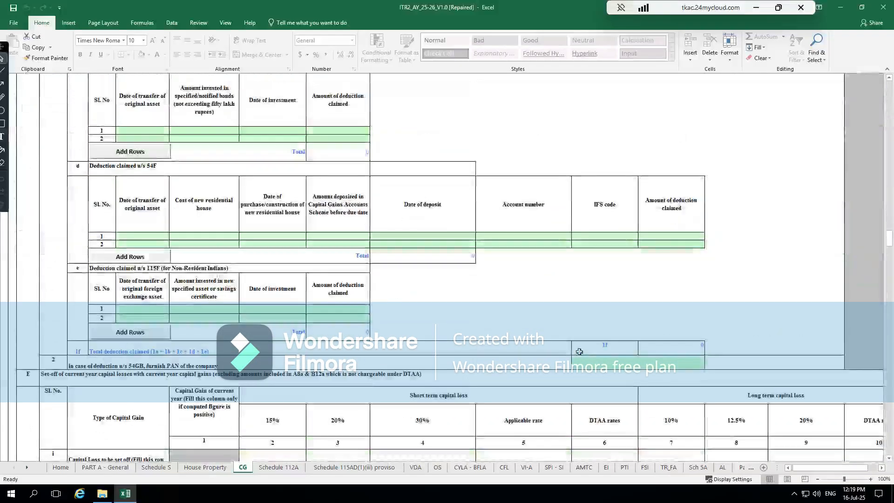
scroll(579, 351, "down", 8)
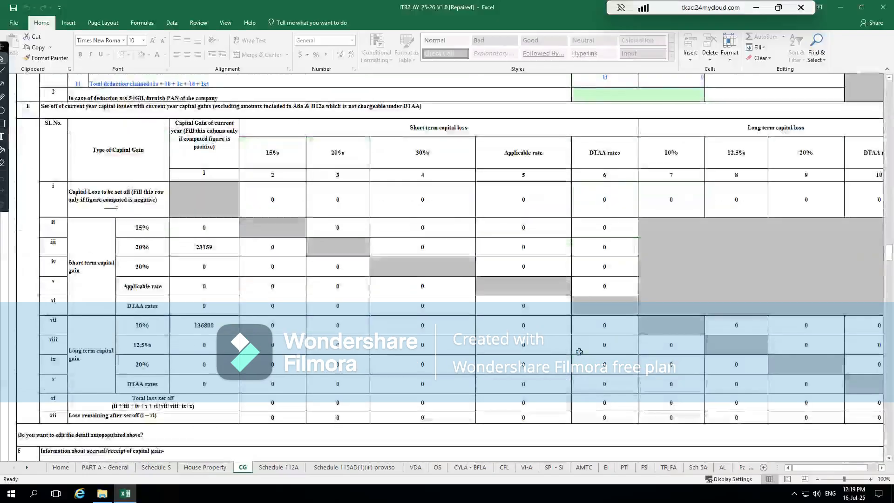
scroll(579, 351, "down", 6)
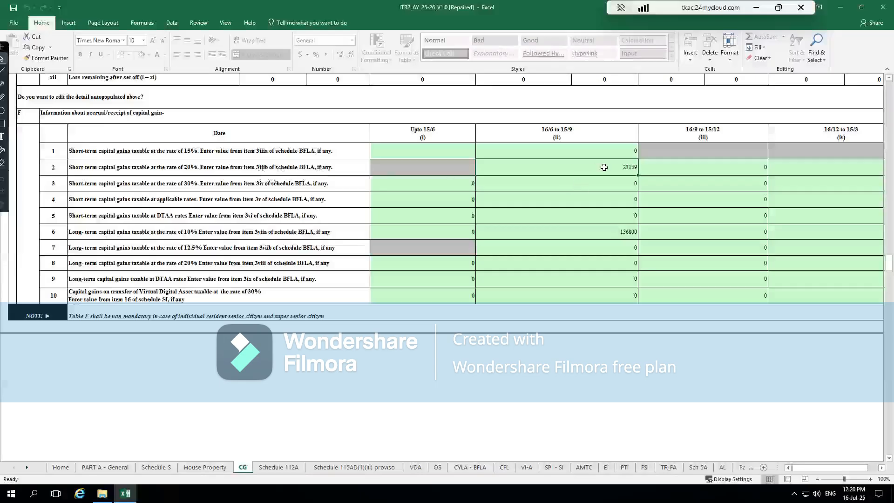
left_click(304, 151)
left_click(534, 152)
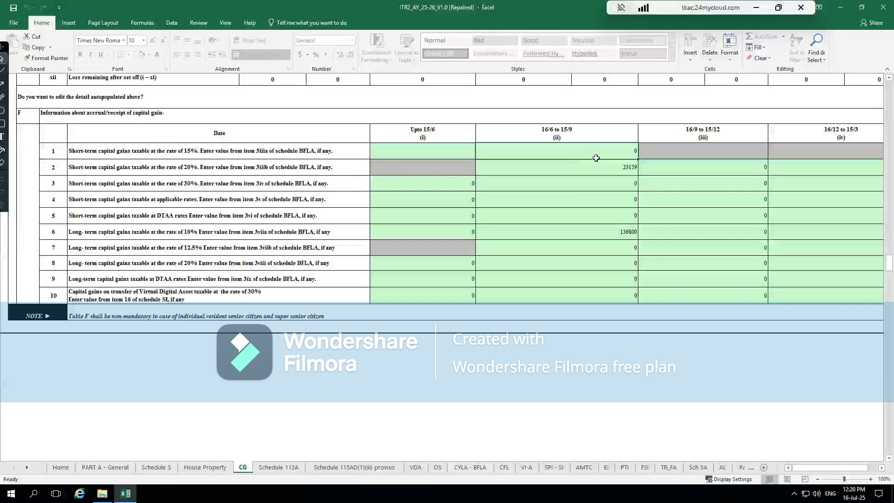
- Check the 16/6 to 15/9 gain amounts in Table F, then go back to the section 111A equity short-term gain computation
left_click(581, 167)
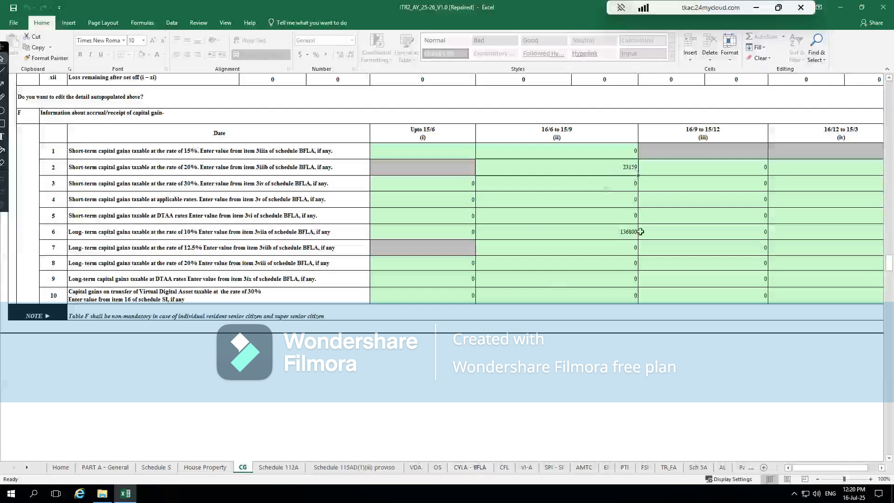
scroll(641, 231, "up", 20)
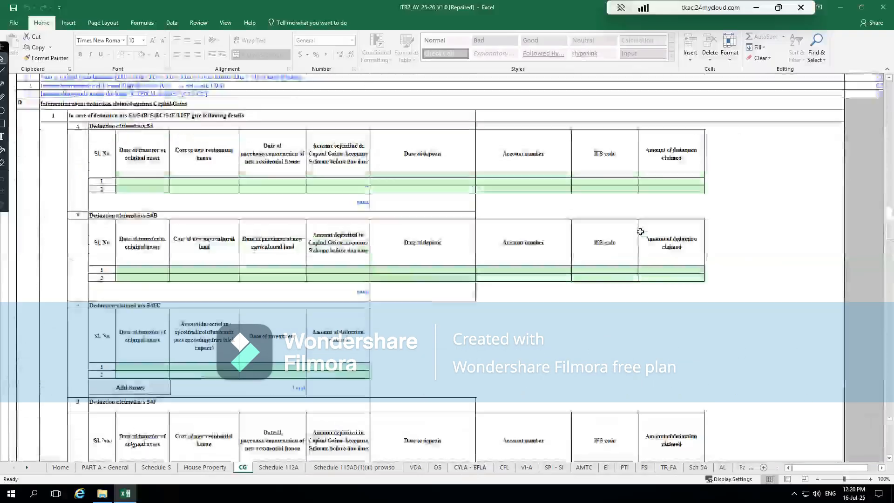
scroll(641, 231, "up", 12)
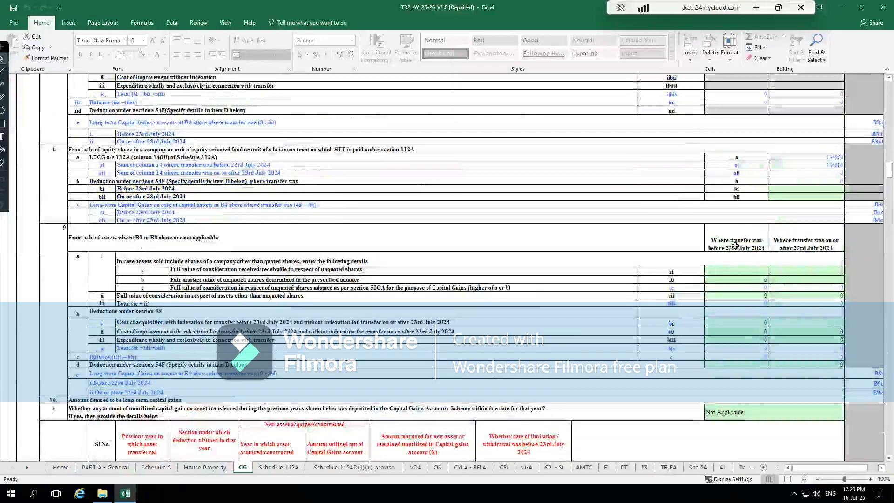
scroll(735, 245, "up", 12)
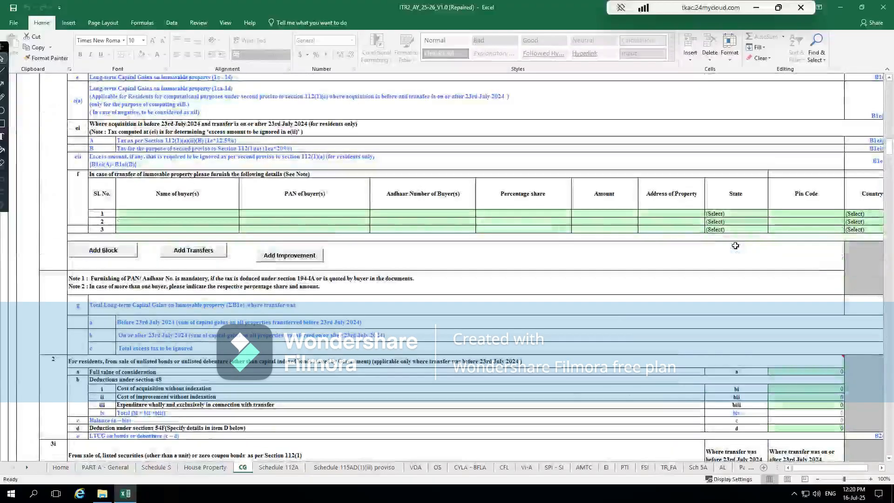
scroll(735, 246, "up", 10)
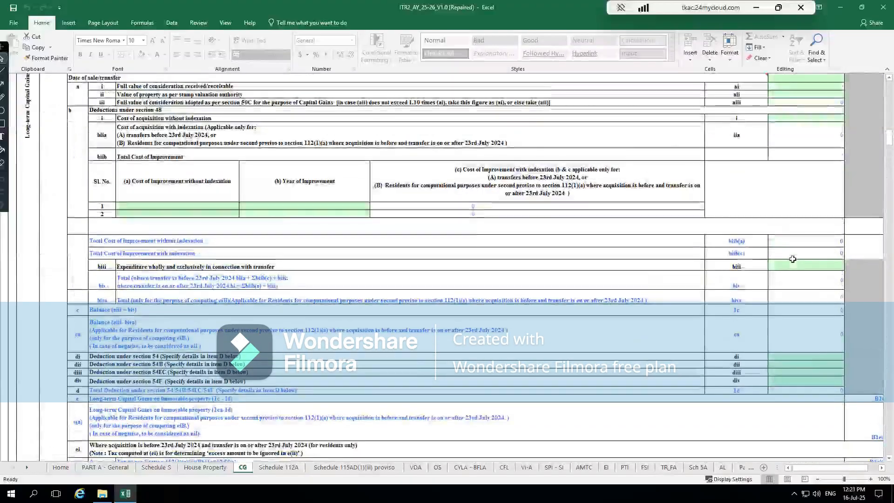
scroll(792, 259, "up", 10)
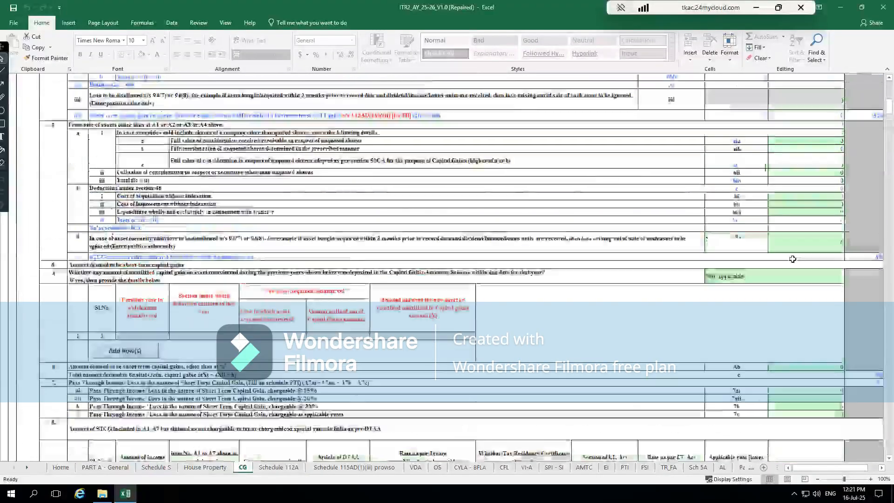
scroll(793, 259, "up", 4)
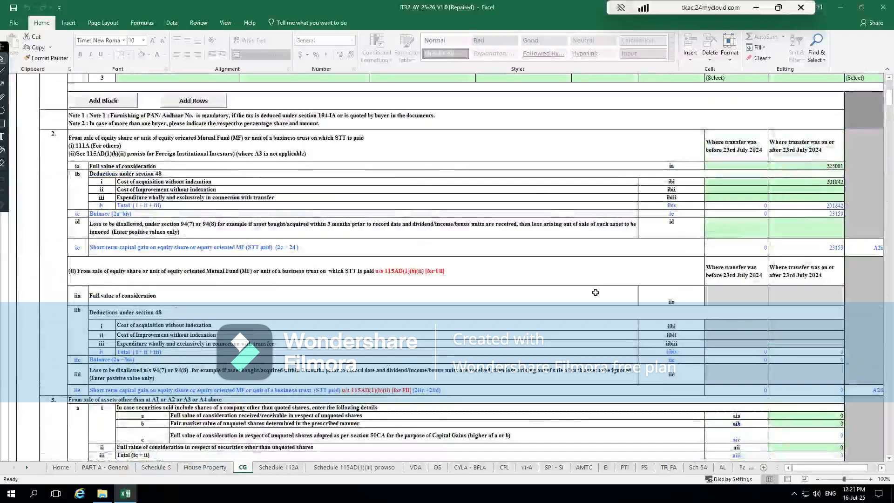
- Open Schedule 112A, dismiss the section 234C notice and examine the consolidated share entry from its first column
left_click(274, 468)
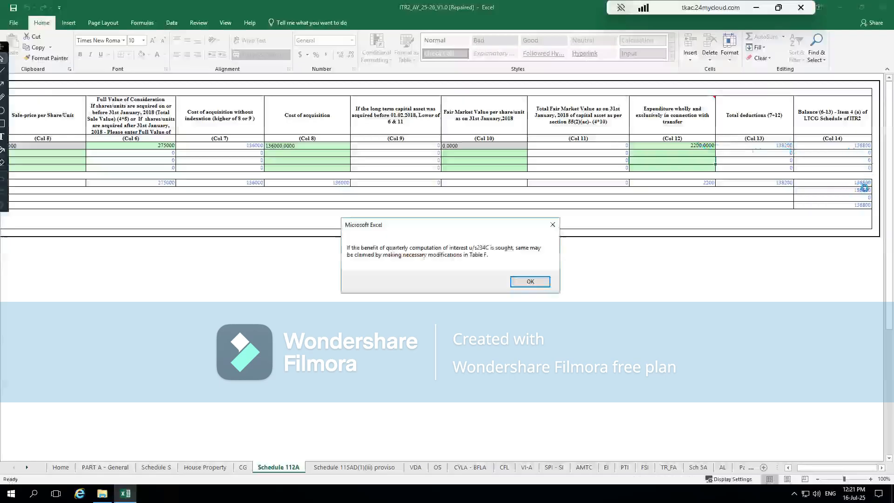
left_click(532, 283)
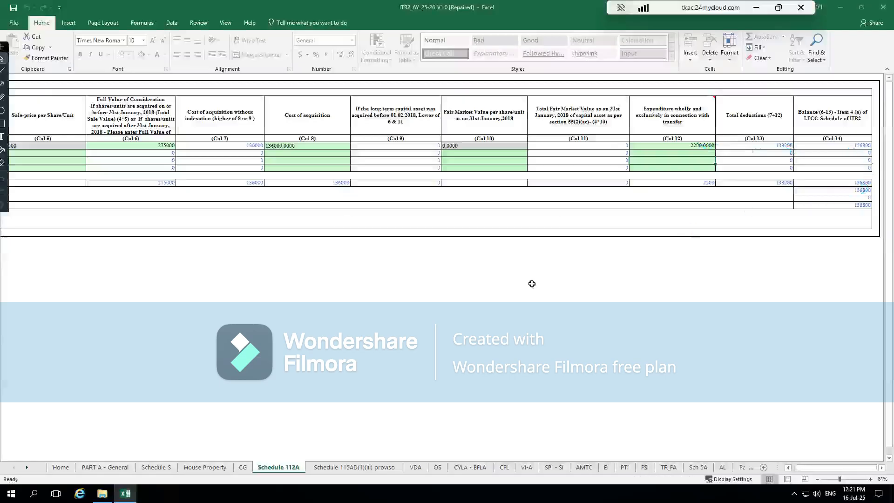
left_click(417, 153)
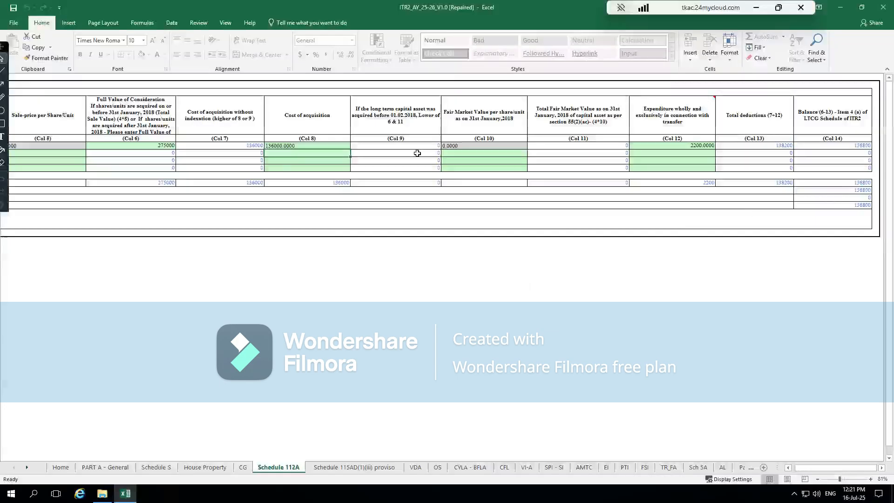
scroll(417, 154, "left", 6)
key("Left")
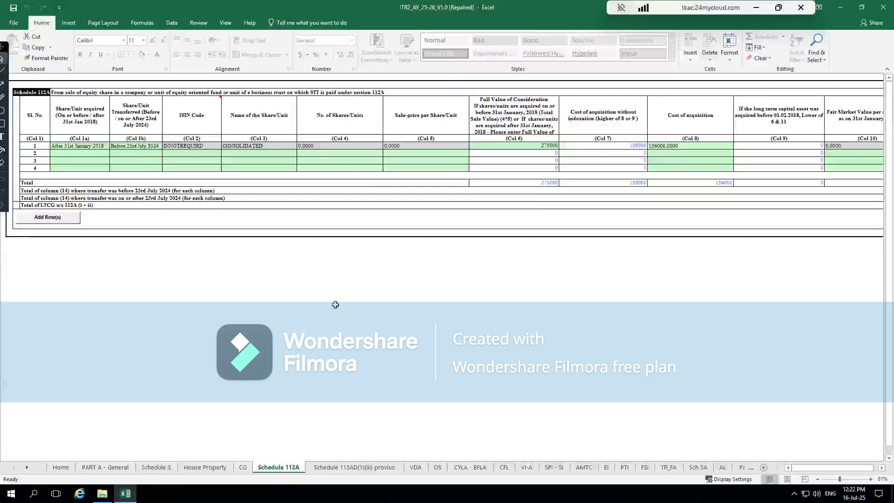
- Check the capital gains rows in CYLA - BFLA, then return to Table F in the Capital Gains schedule
left_click(480, 469)
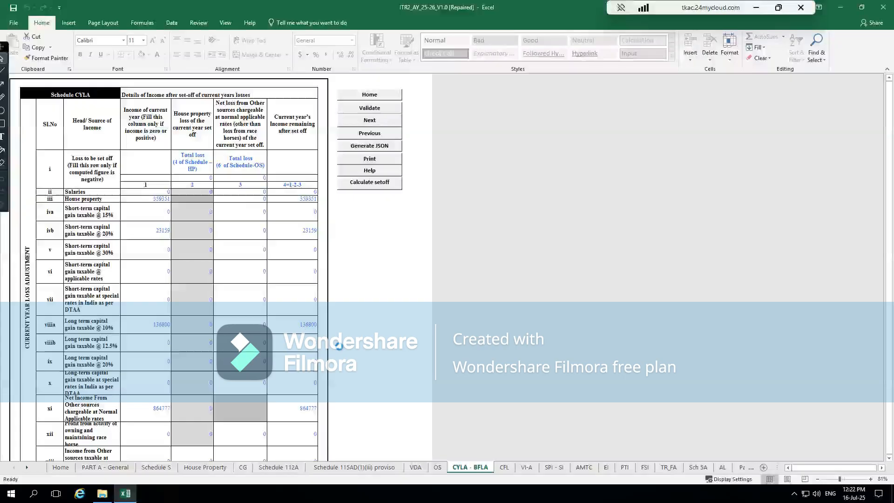
left_click(532, 281)
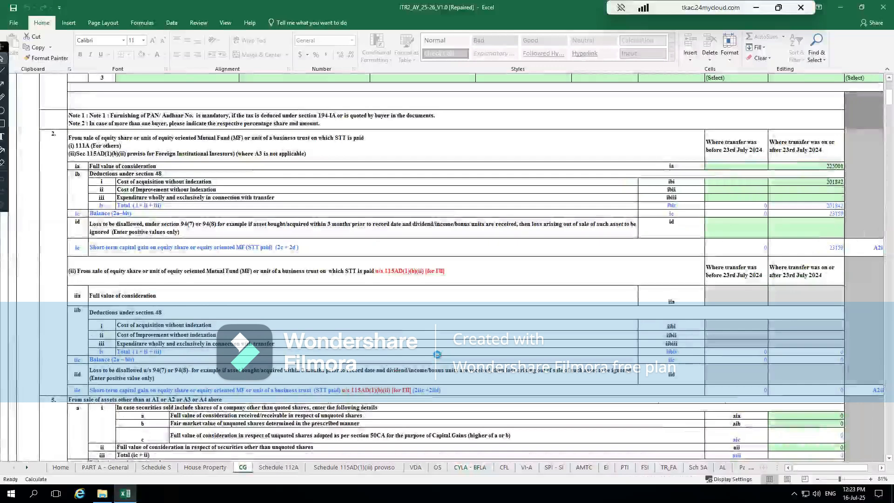
scroll(437, 354, "down", 15)
scroll(533, 278, "down", 20)
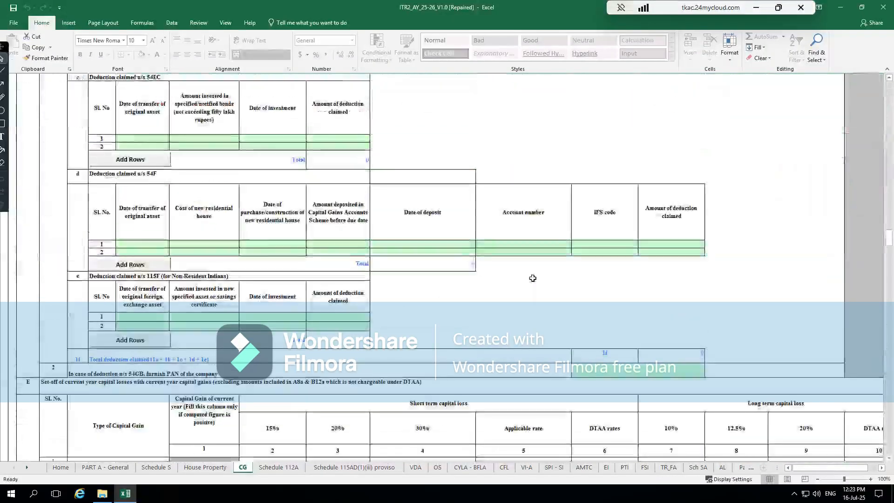
scroll(532, 278, "down", 20)
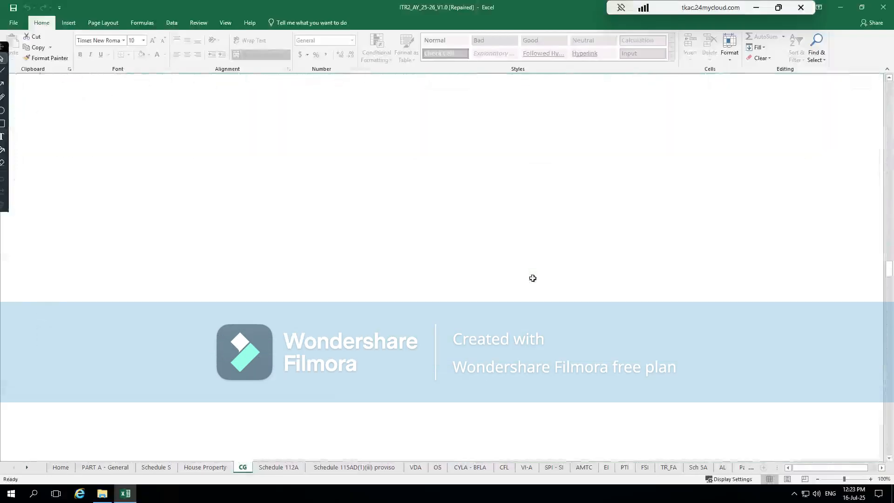
scroll(533, 278, "up", 15)
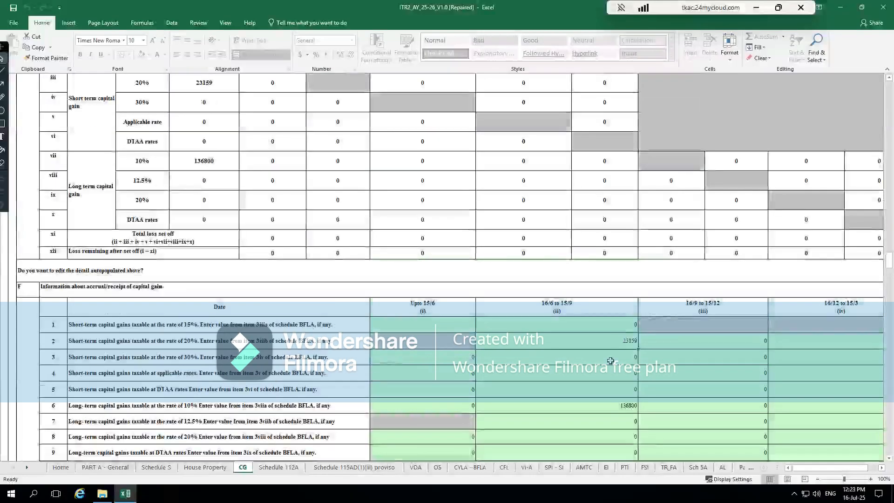
- Examine the 10% and 12.5% long-term gain rows for 16/6 to 15/9 in Table F
left_click(596, 404)
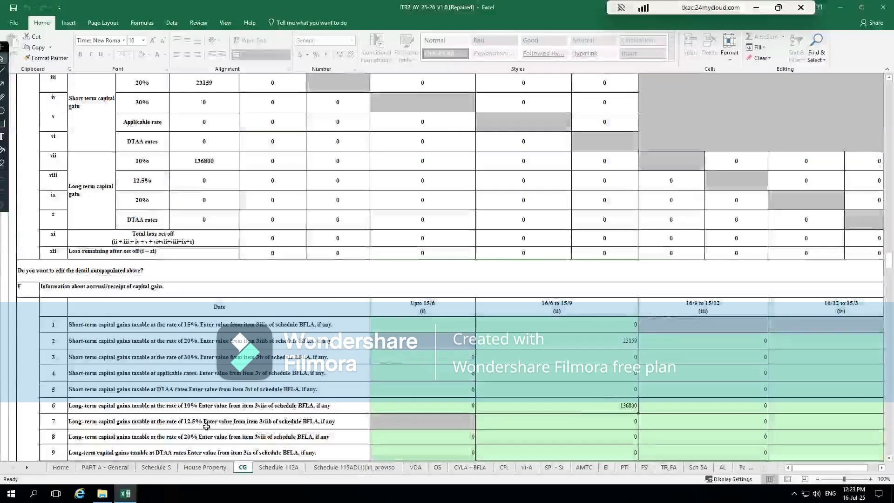
left_click(588, 426)
left_click(550, 406)
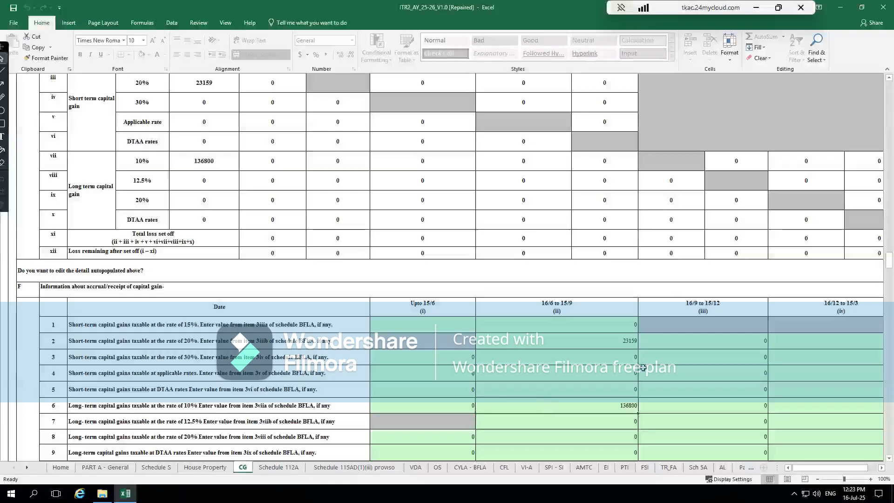
scroll(587, 389, "down", 3)
scroll(493, 250, "up", 6)
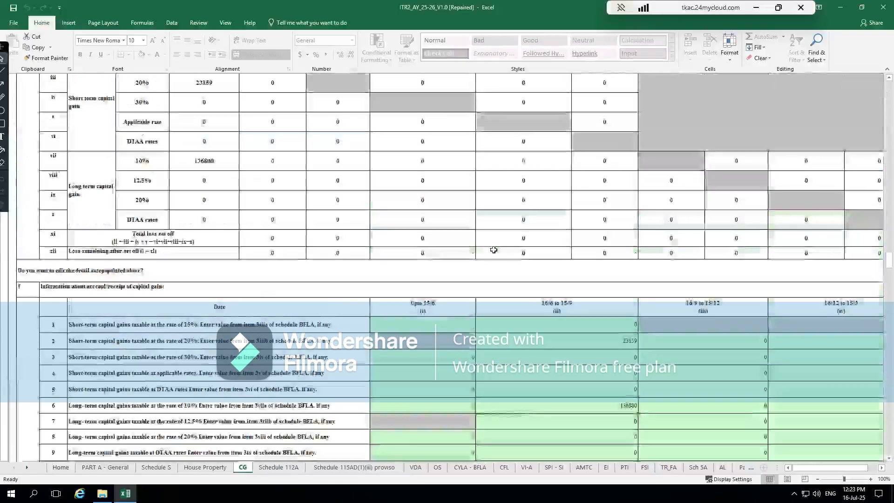
scroll(583, 365, "down", 5)
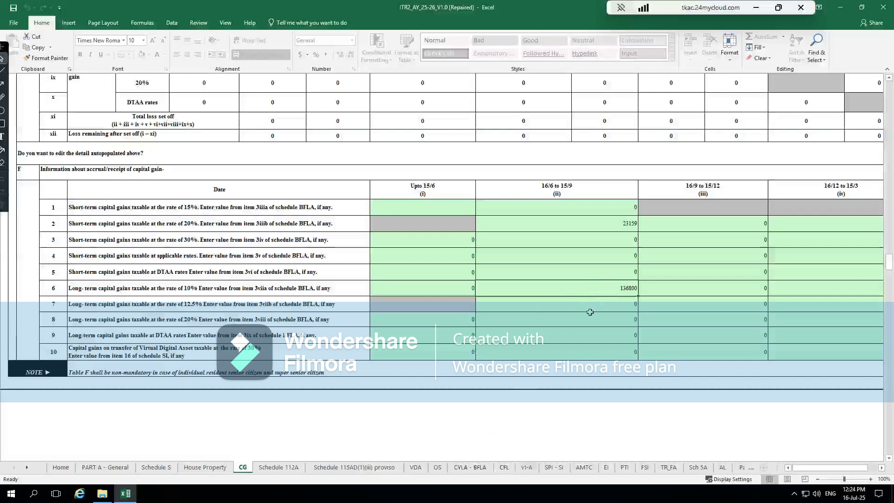
- Validate the Capital Gains schedule and close the resulting alert
scroll(590, 312, "up", 10)
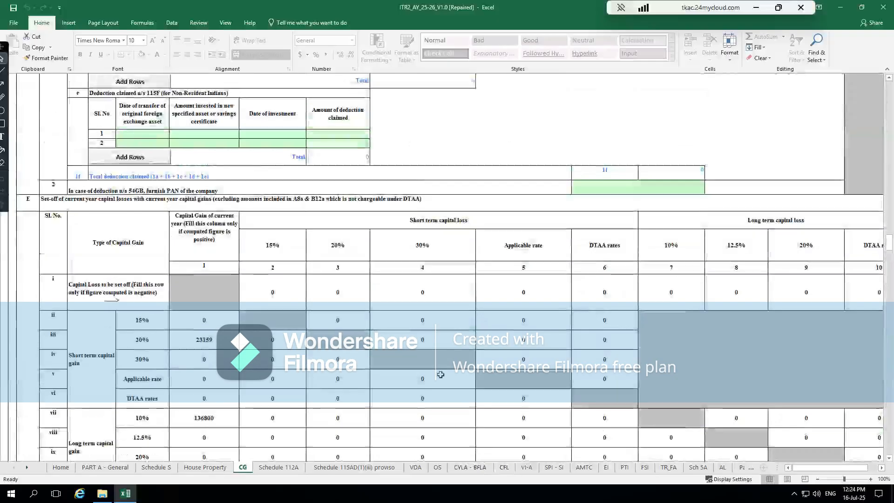
scroll(441, 374, "up", 15)
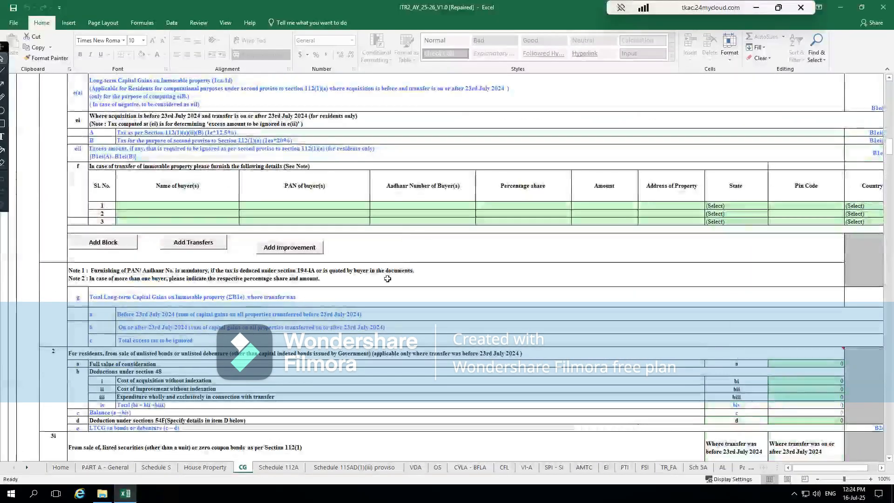
scroll(388, 279, "up", 15)
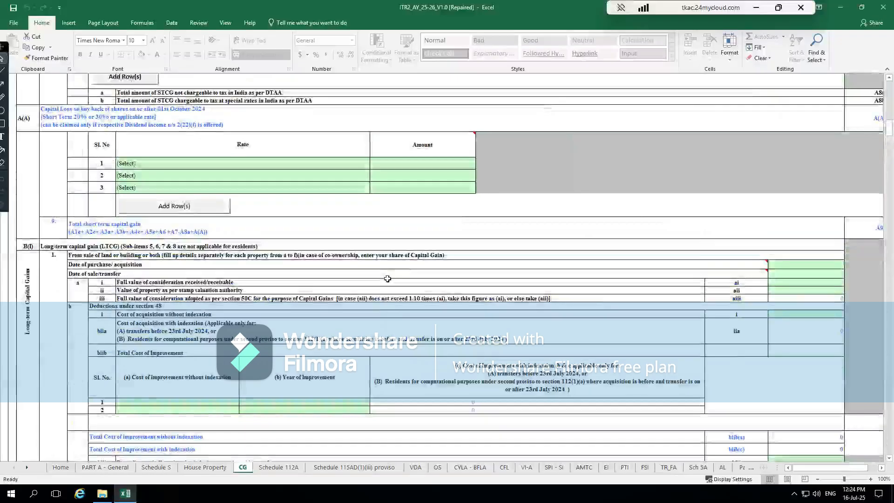
scroll(387, 278, "up", 10)
left_click(797, 188)
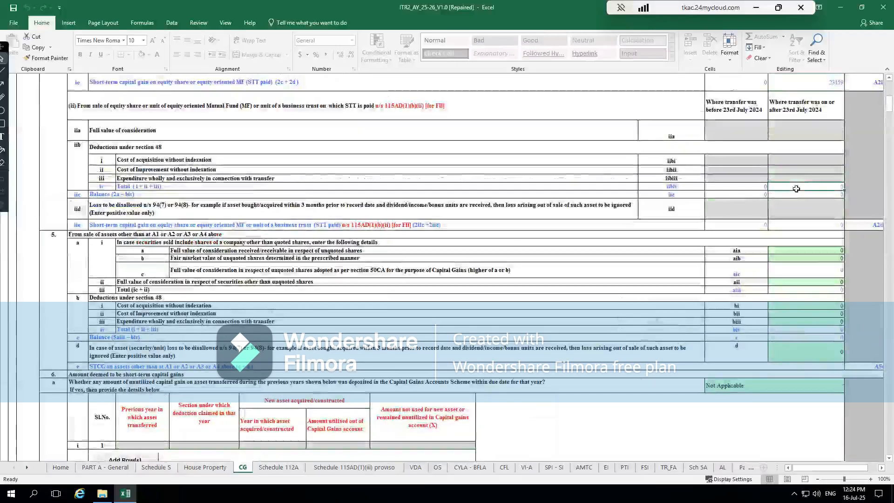
key("Right")
key("Right")
key("Right")
scroll(796, 189, "up", 2)
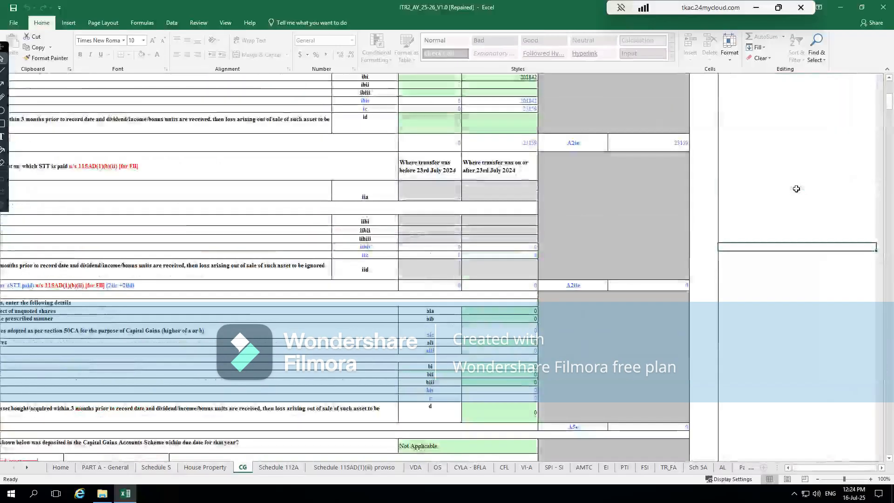
scroll(796, 188, "up", 14)
left_click(792, 125)
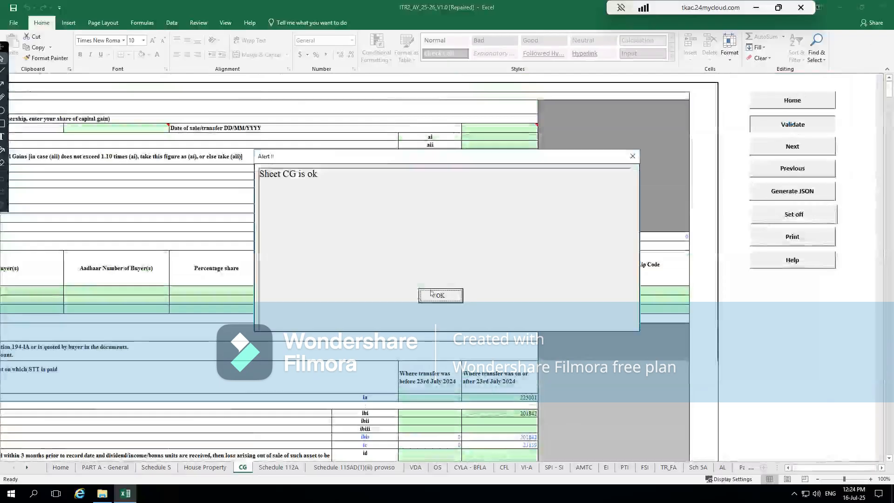
left_click(440, 296)
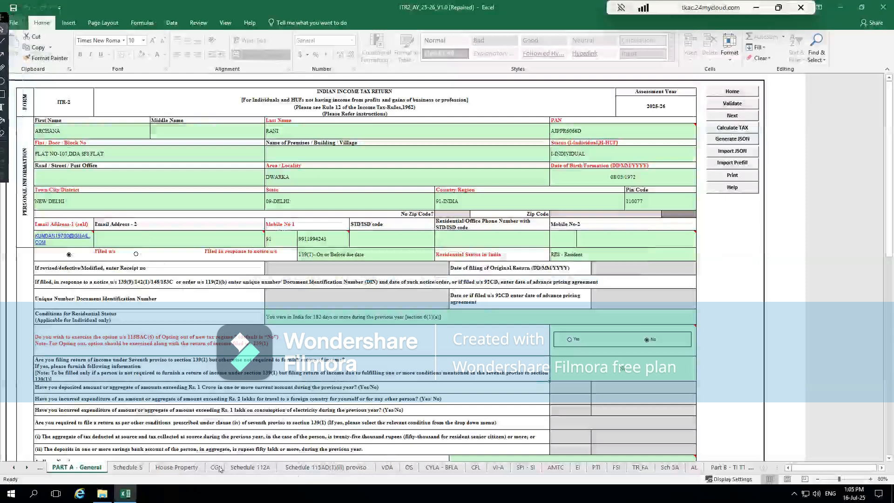
- Validate Schedule 112A and the CYLA - BFLA schedule, dismissing the section 234C notice and the validation alerts
left_click(250, 468)
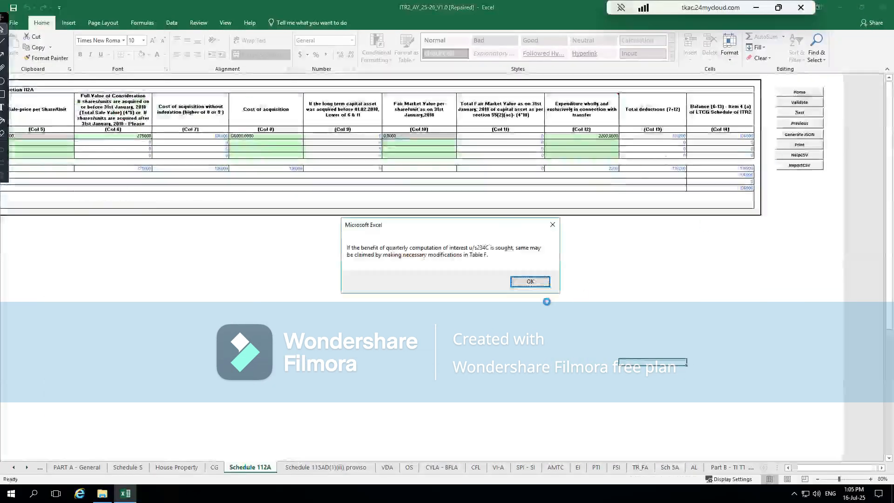
left_click(529, 281)
left_click(799, 104)
left_click(433, 296)
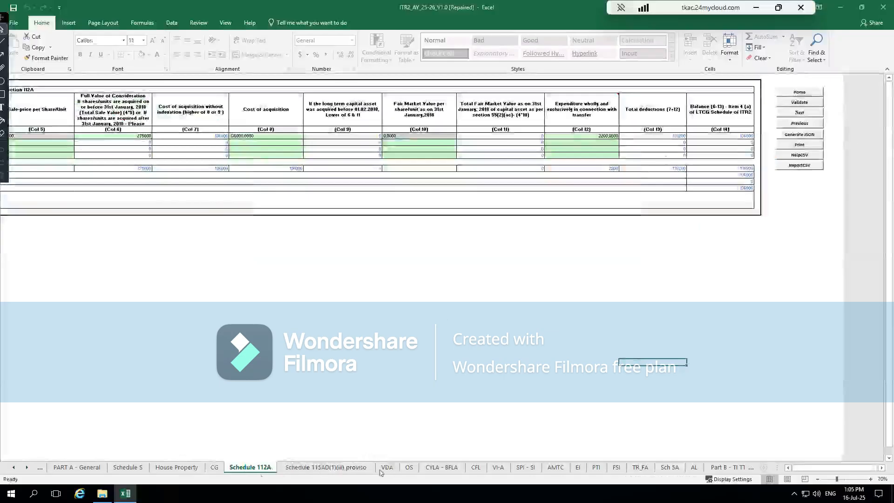
left_click(435, 467)
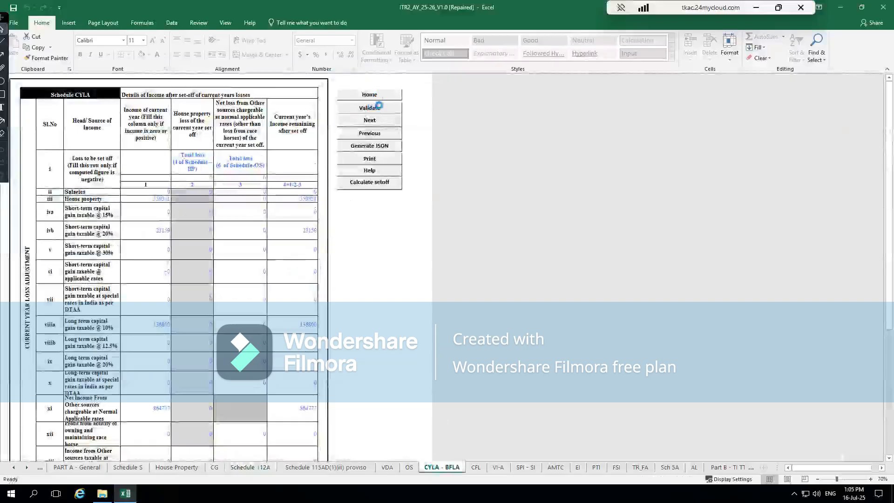
left_click(442, 297)
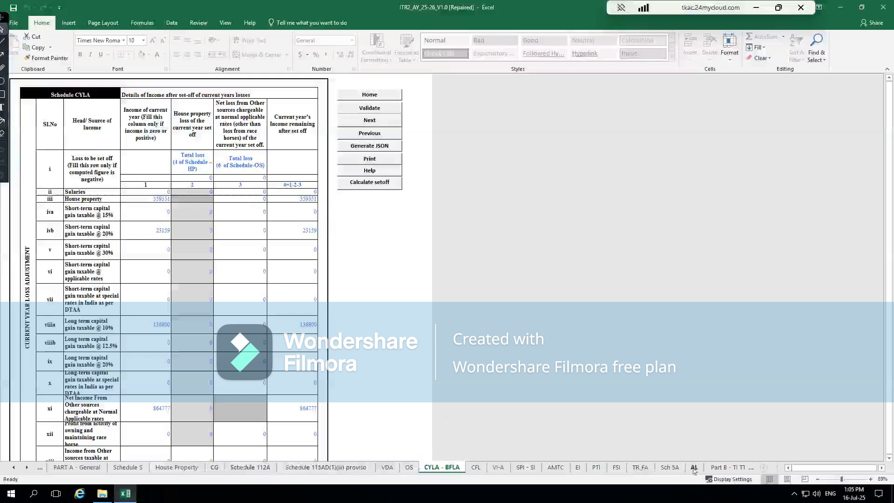
- Open the TDS schedule, dismiss the TAN verification alert and examine the salary TDS table and TDS 2 from their first columns
left_click(749, 468)
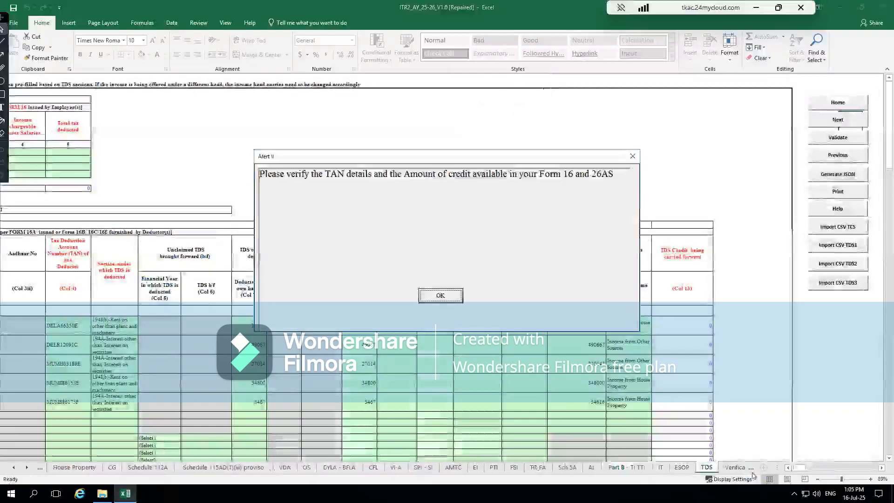
left_click(440, 295)
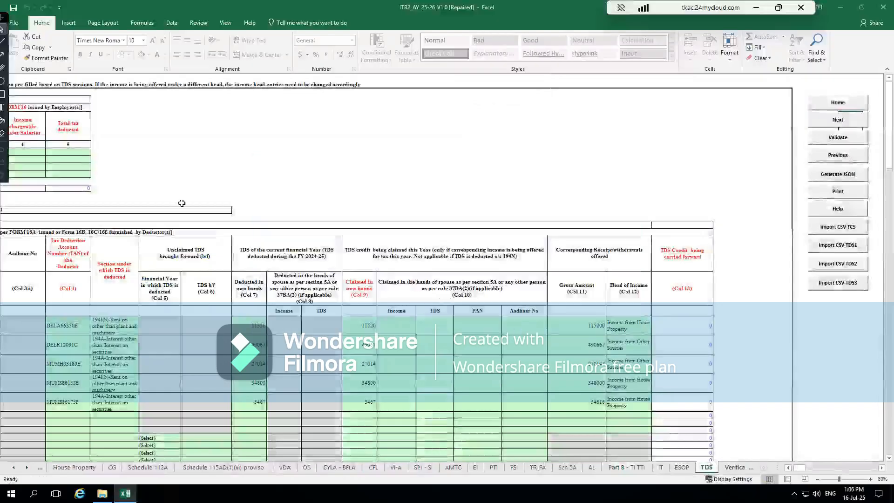
left_click(126, 165)
key("Left")
key("Left")
key("Left")
key("Left")
key("Left")
key("Left")
key("Left")
key("Left")
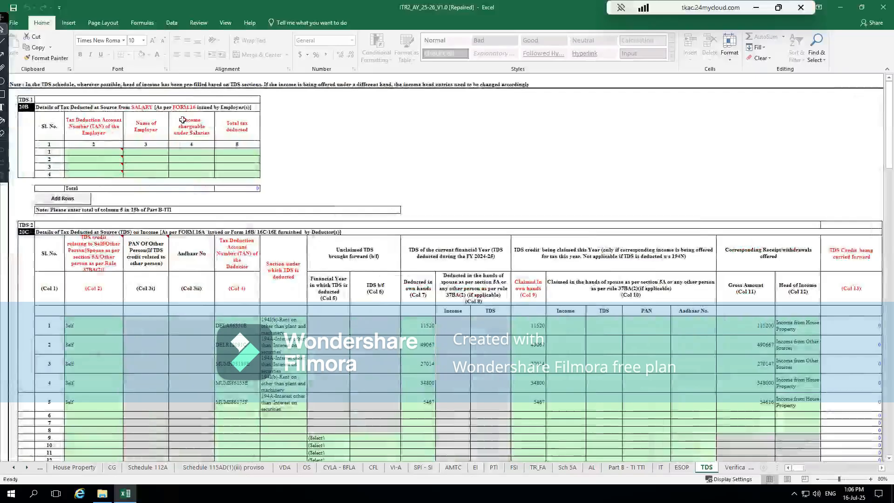
left_click(175, 157)
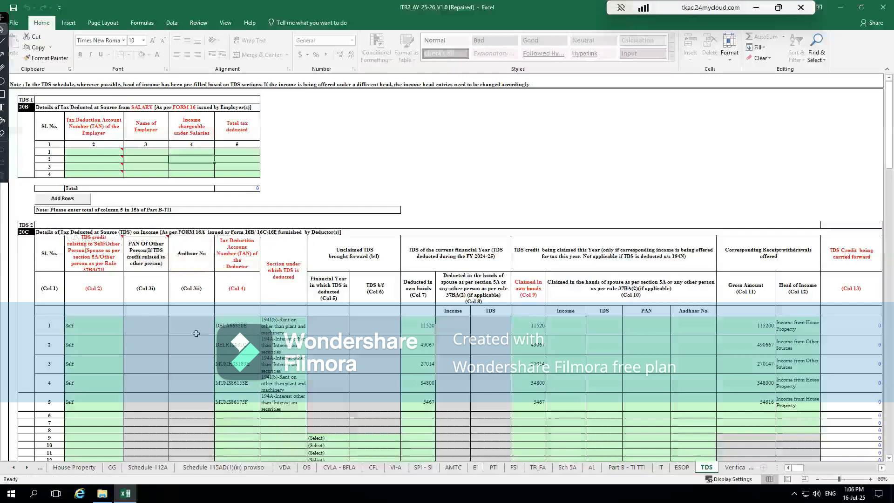
- Examine the TDS 2 entries and their heads of income, then the TDS 3 and TCS tables further down the schedule
left_click(153, 376)
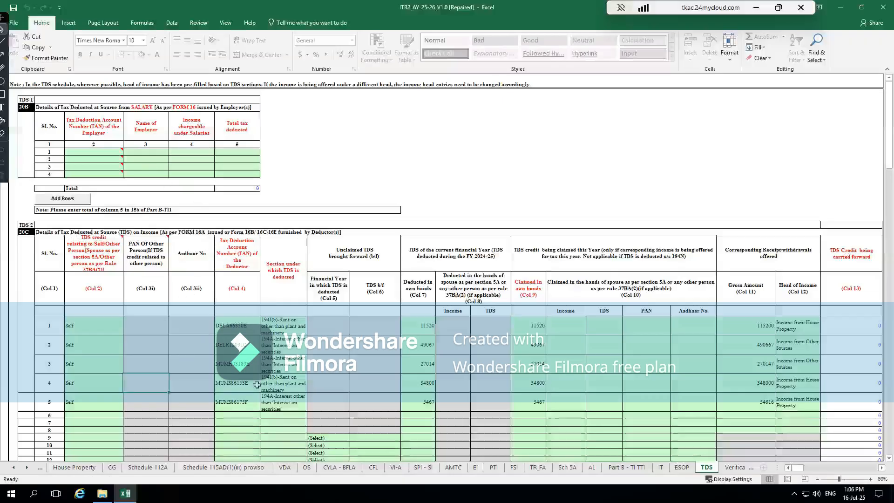
left_click(810, 371)
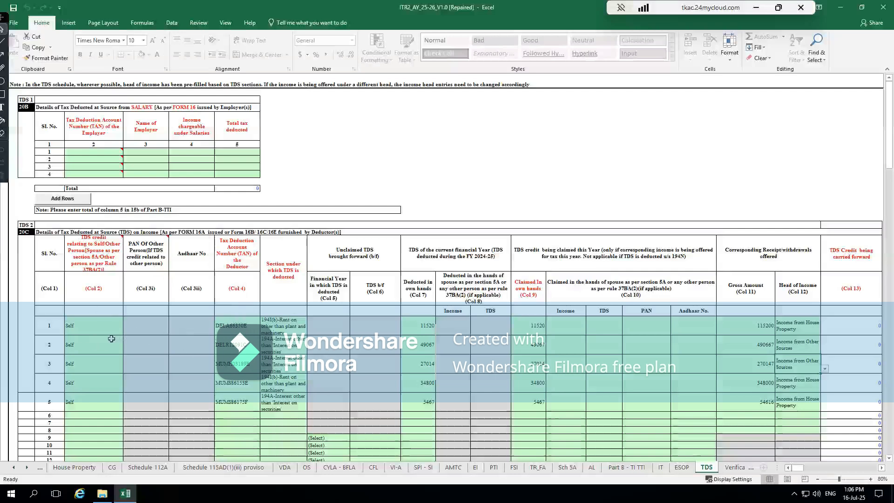
scroll(551, 400, "down", 4)
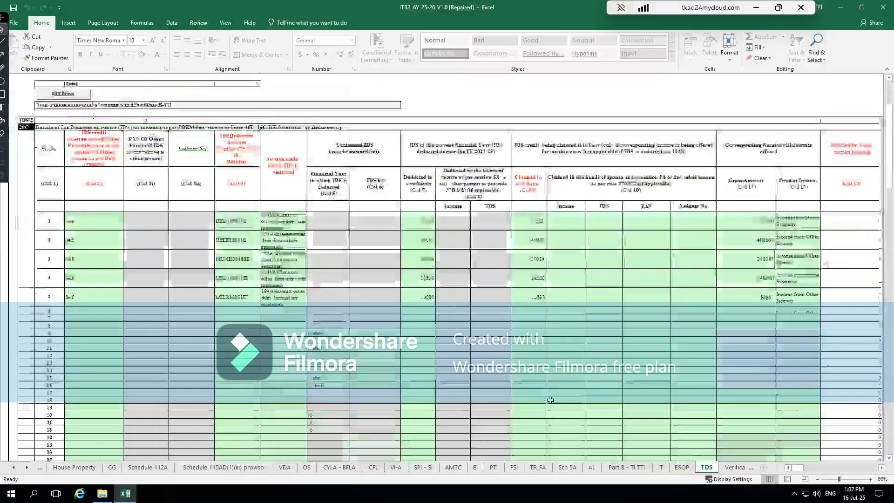
scroll(549, 399, "down", 20)
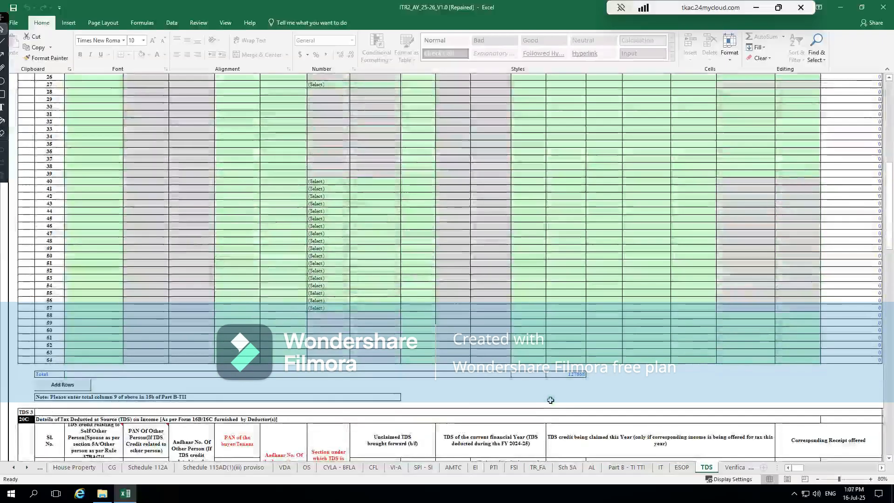
scroll(390, 370, "down", 1)
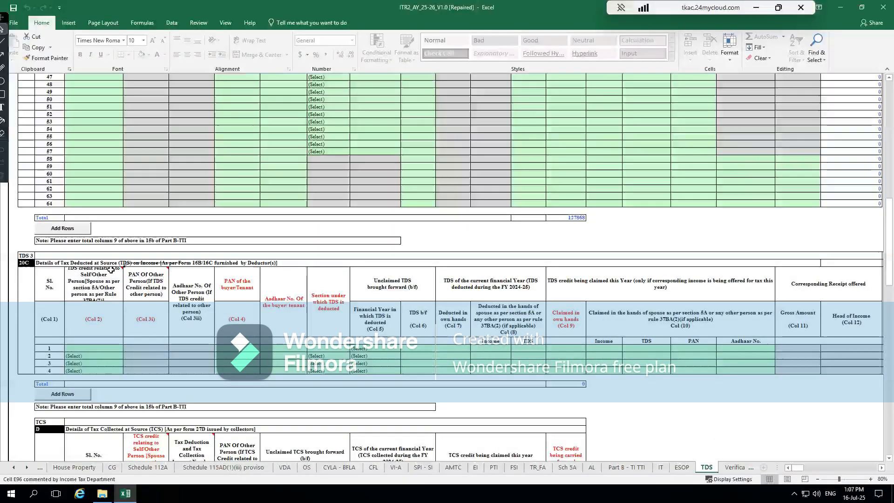
scroll(228, 275, "down", 7)
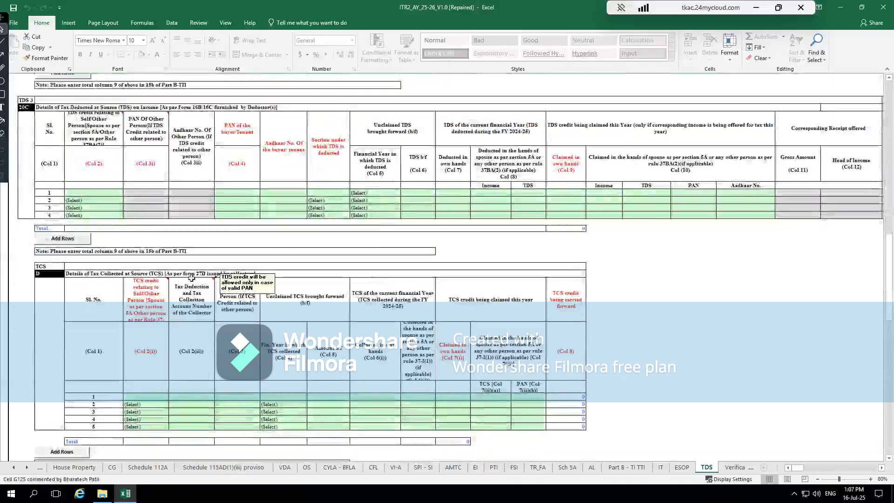
scroll(191, 278, "up", 20)
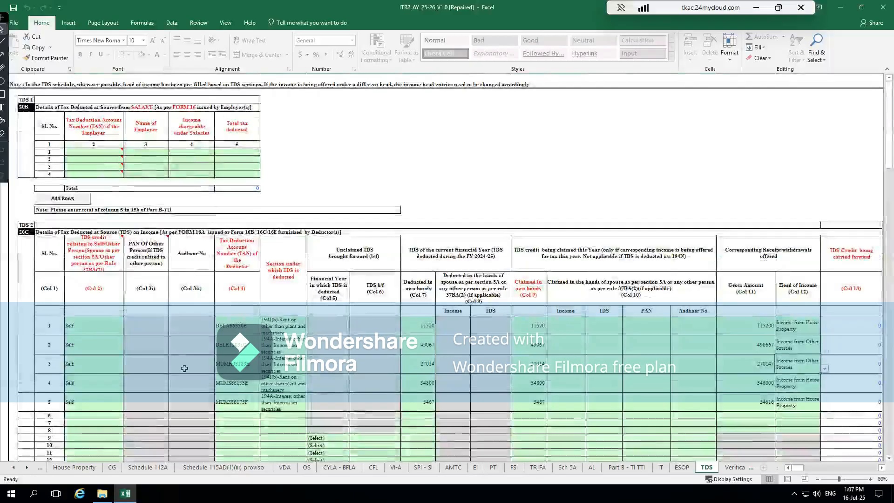
- Validate the TDS schedule and close the resulting alert
left_click(701, 173)
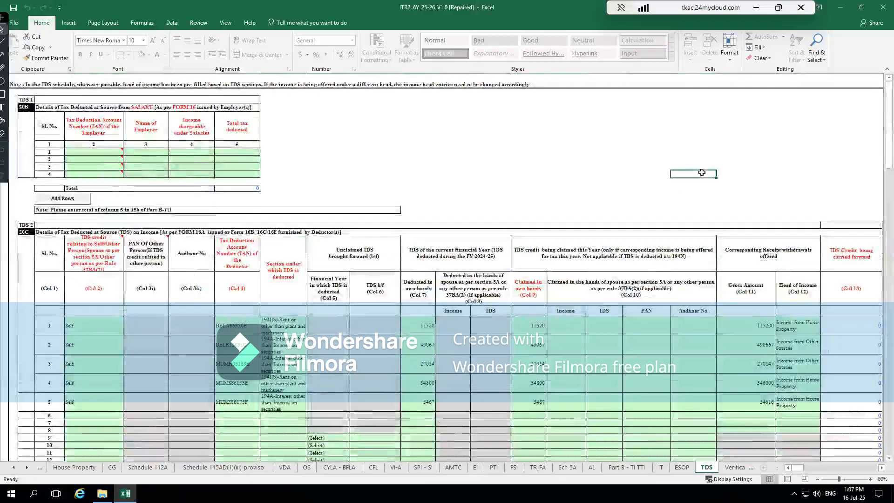
key("Right")
key("Right")
key("Right")
key("Right")
key("Right")
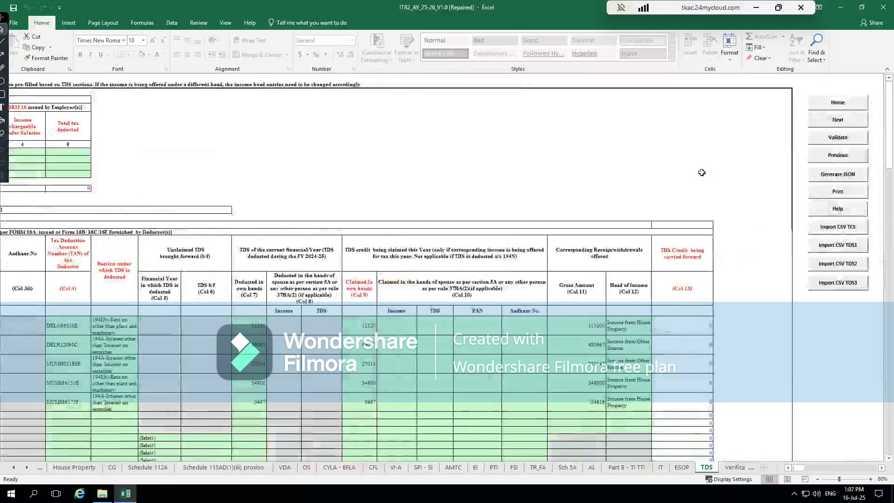
left_click(838, 137)
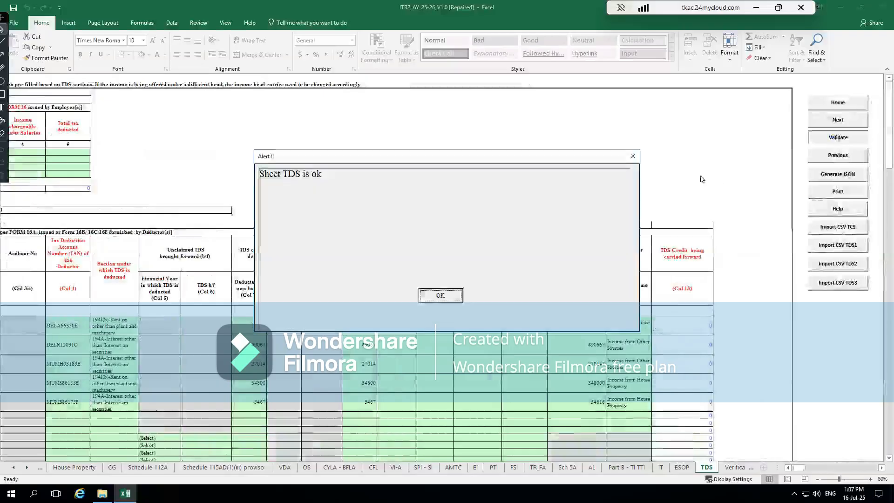
left_click(441, 295)
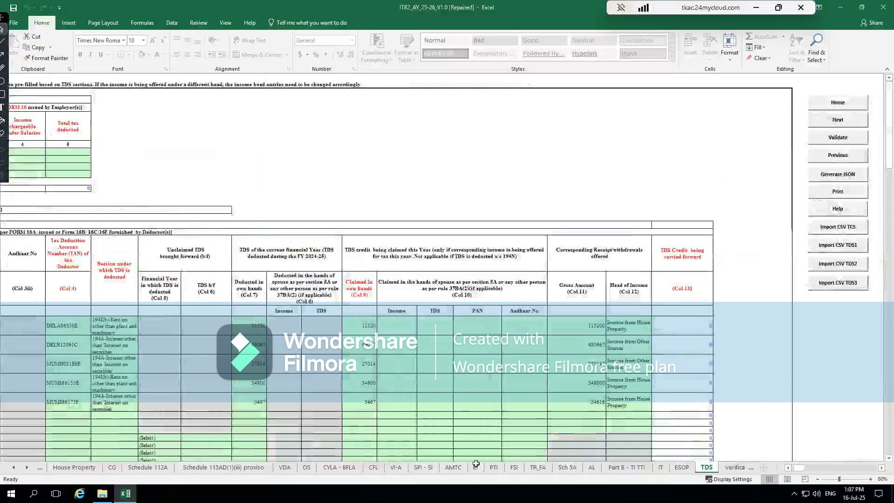
- Go to the PART A - General sheet and calculate the tax for the return
left_click(14, 467)
left_click(14, 467)
left_click(15, 467)
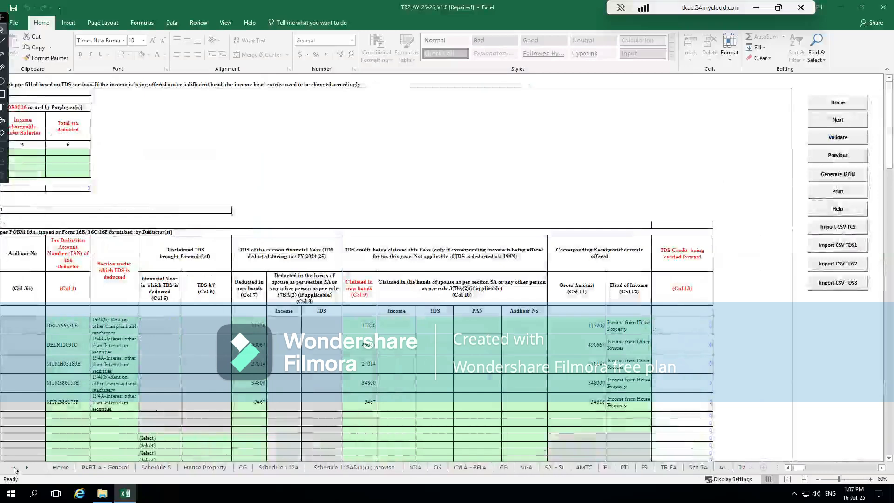
left_click(105, 467)
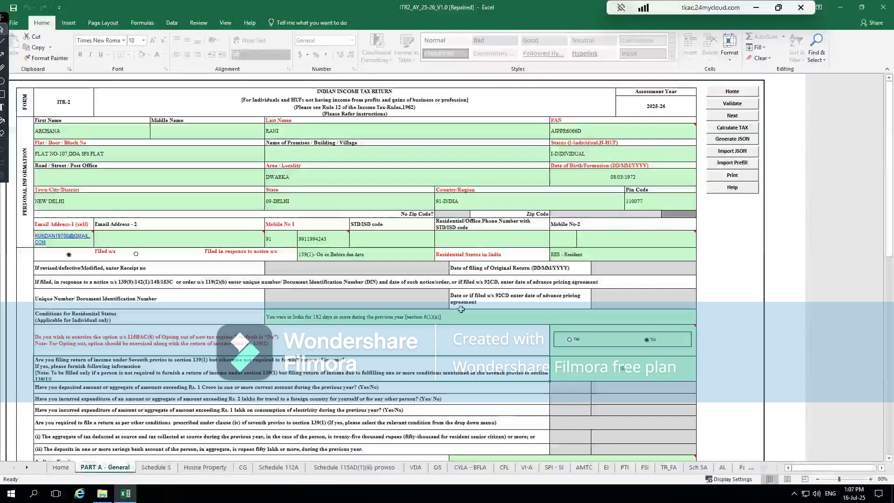
left_click(727, 129)
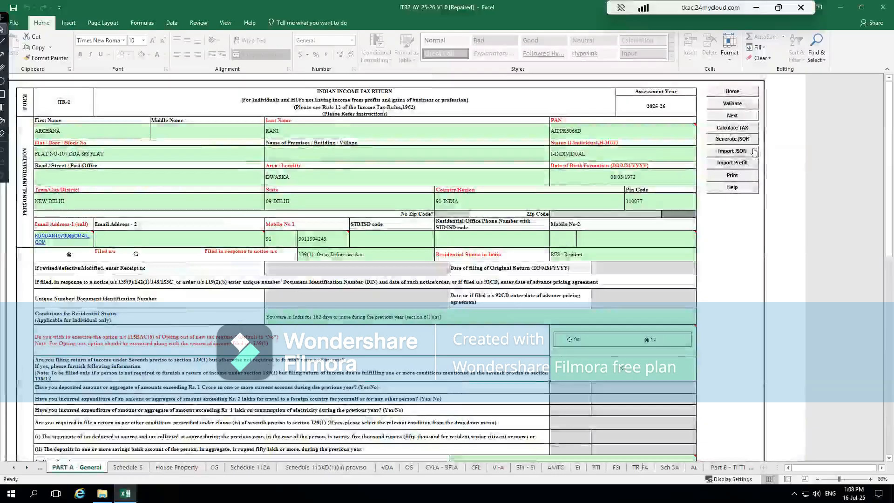
- Generate the return's JSON summary and dismiss the set-off, tax payment and remaining alerts
left_click(728, 142)
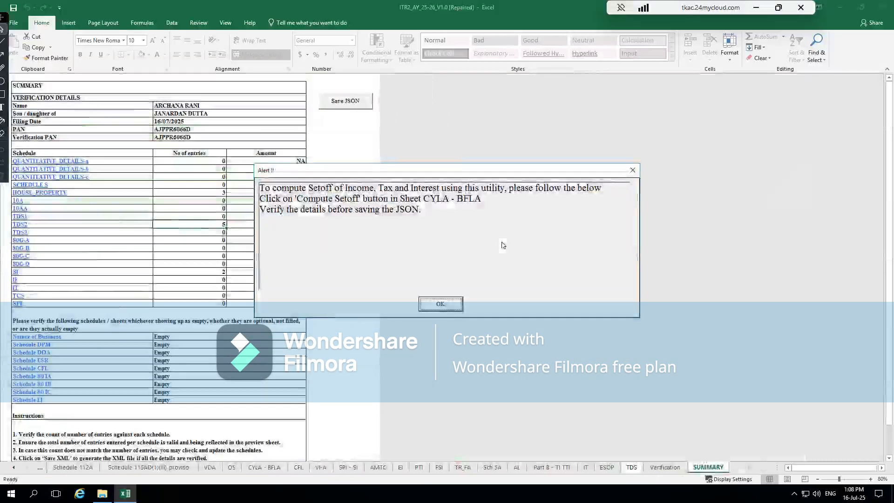
left_click(432, 307)
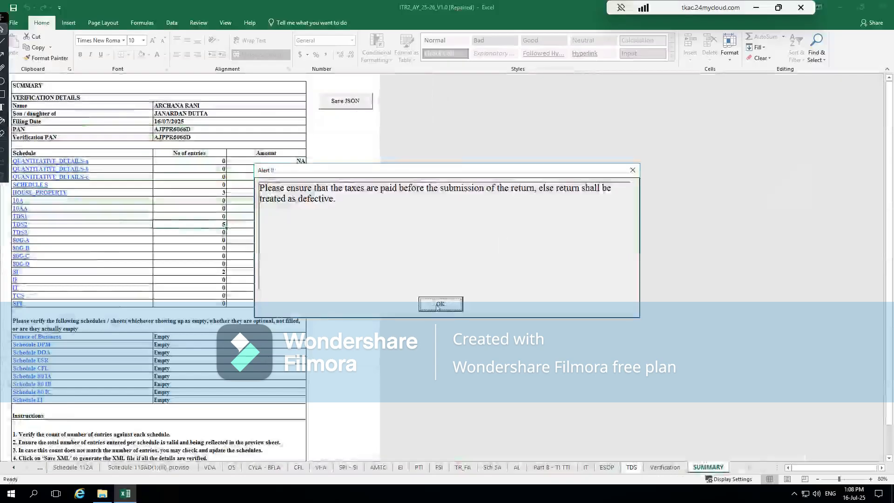
left_click(438, 306)
left_click(441, 296)
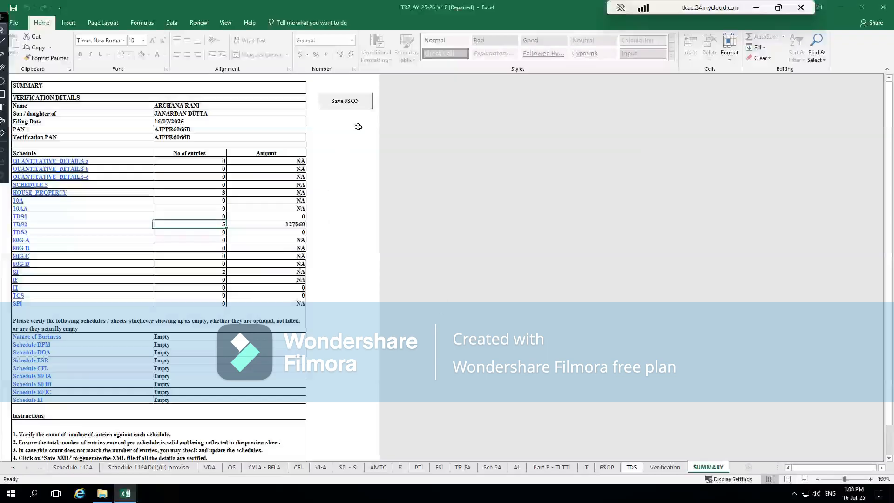
- Save the return as a JSON file from the SUMMARY sheet and close the file-saved and upload-link alerts
left_click(340, 104)
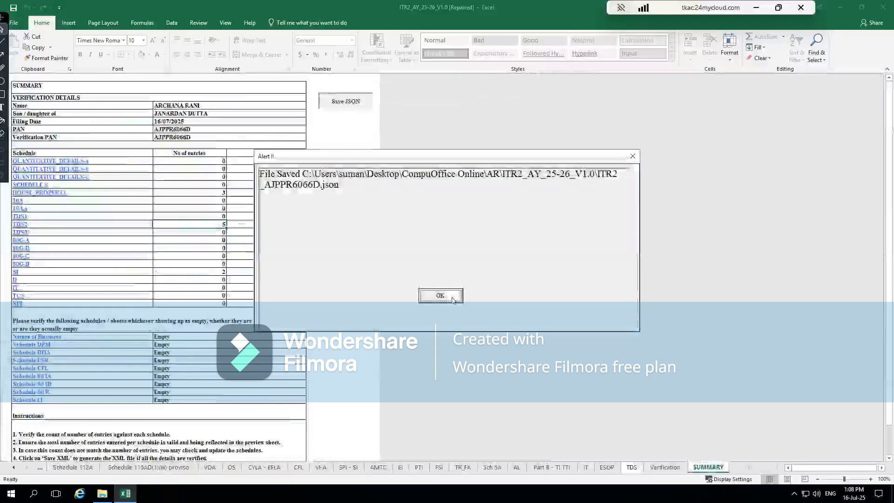
left_click(452, 299)
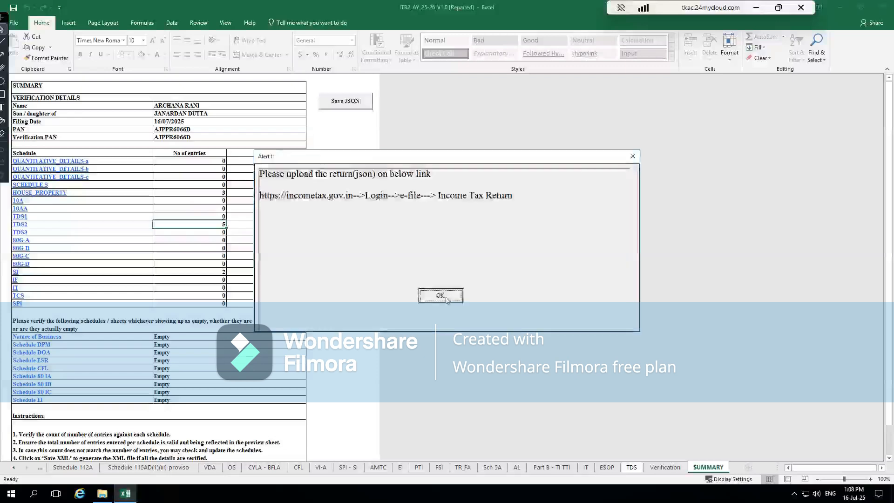
left_click(447, 299)
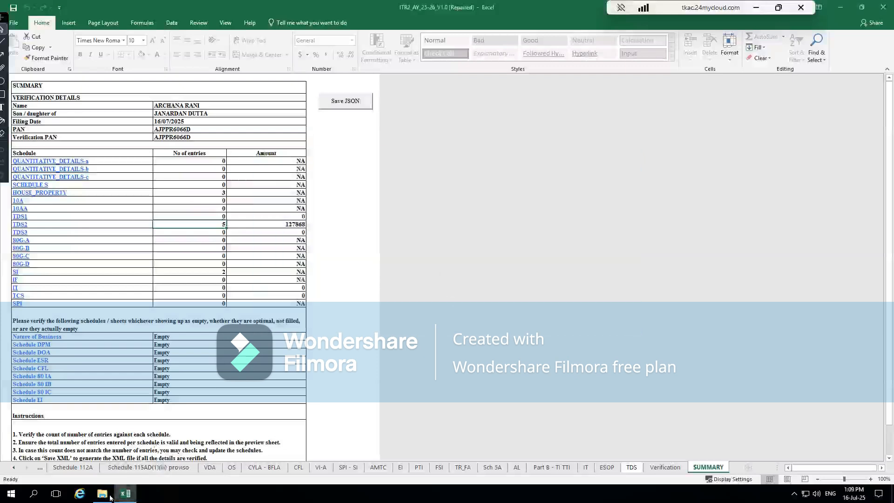
- Locate the saved JSON file in the ITR2_AY_25-26_V1.0 folder in File Explorer, then switch back to Excel
mouse_move(108, 497)
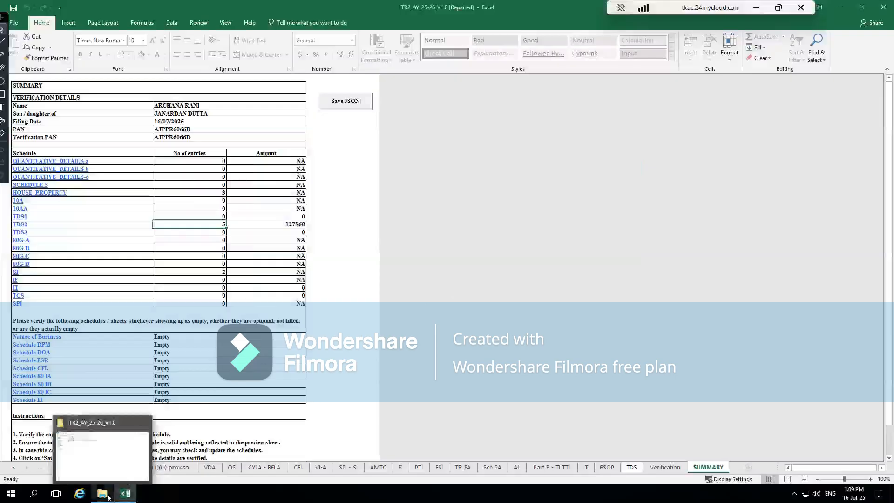
left_click(97, 455)
left_click(156, 87)
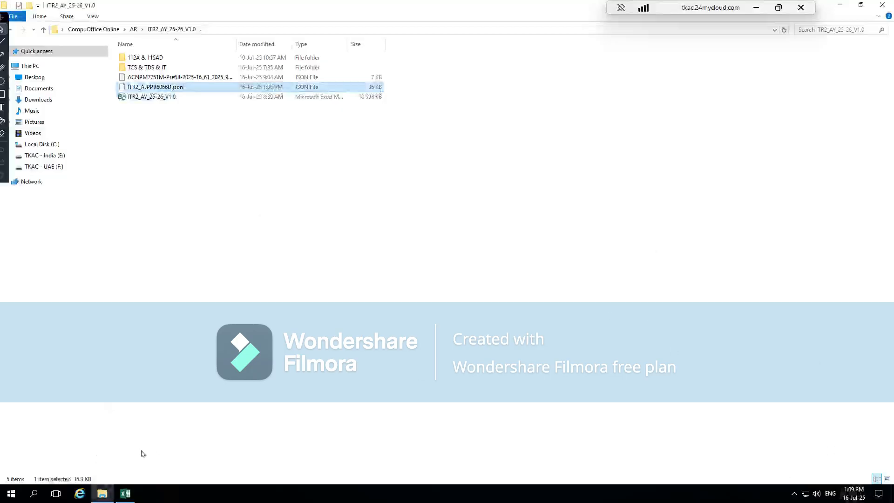
left_click(124, 493)
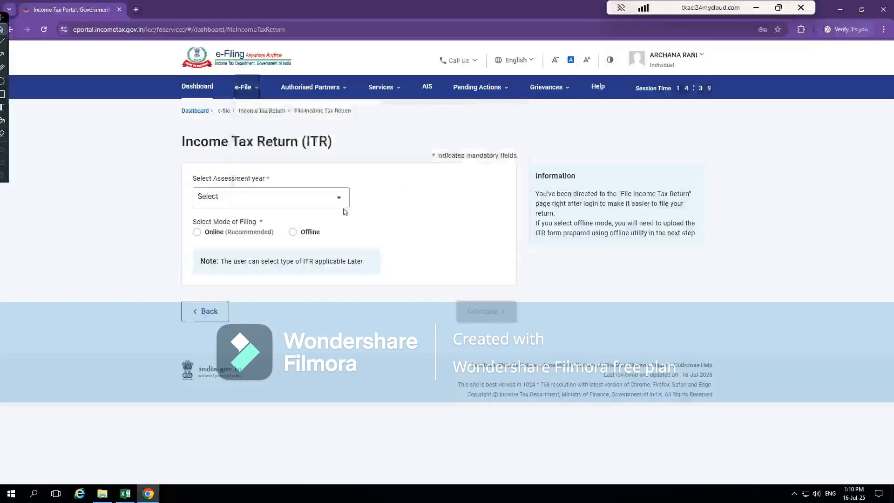
- On the e-Filing portal in Chrome, choose assessment year 2025-26, Offline mode, 139(1) - Original Return, No for audit and ITR-2, and continue
left_click(291, 201)
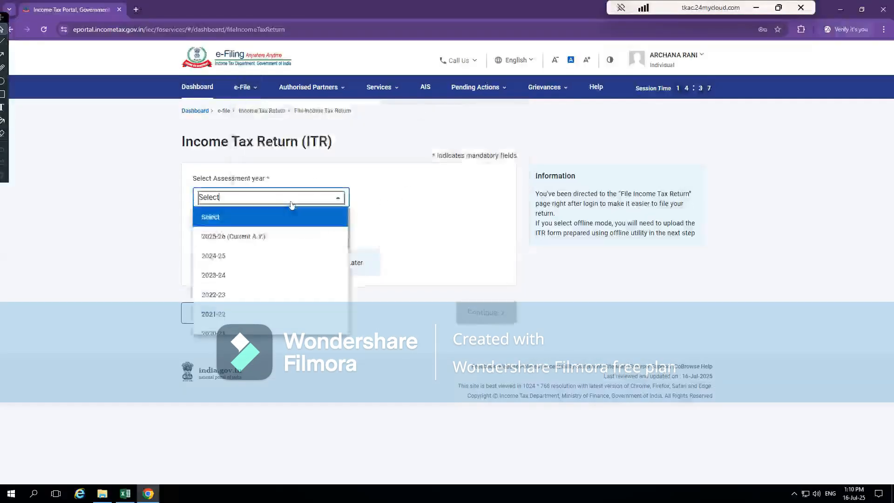
left_click(270, 236)
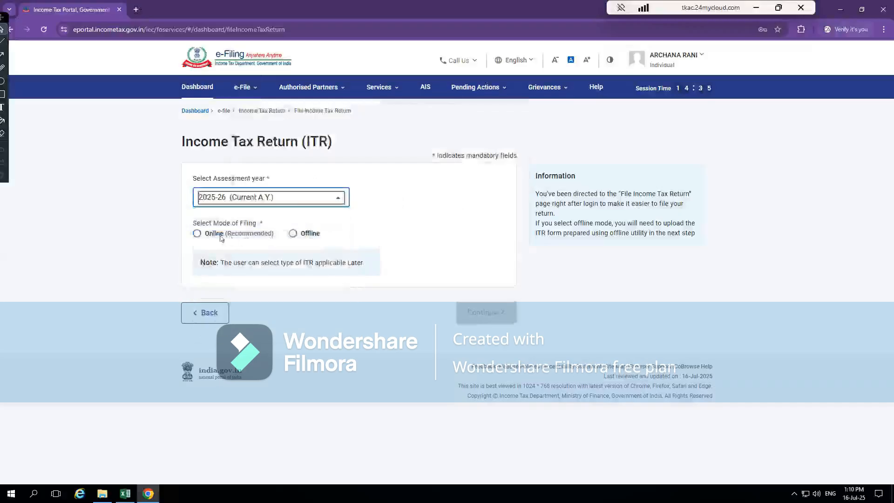
left_click(294, 233)
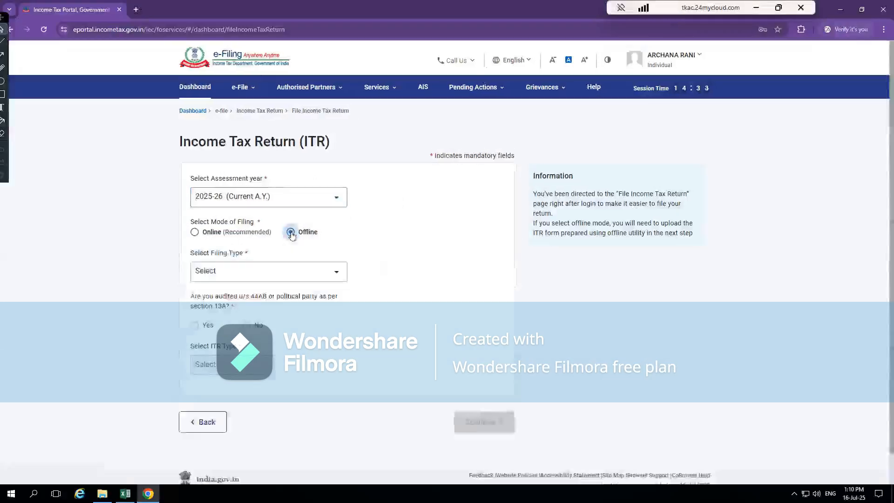
left_click(272, 275)
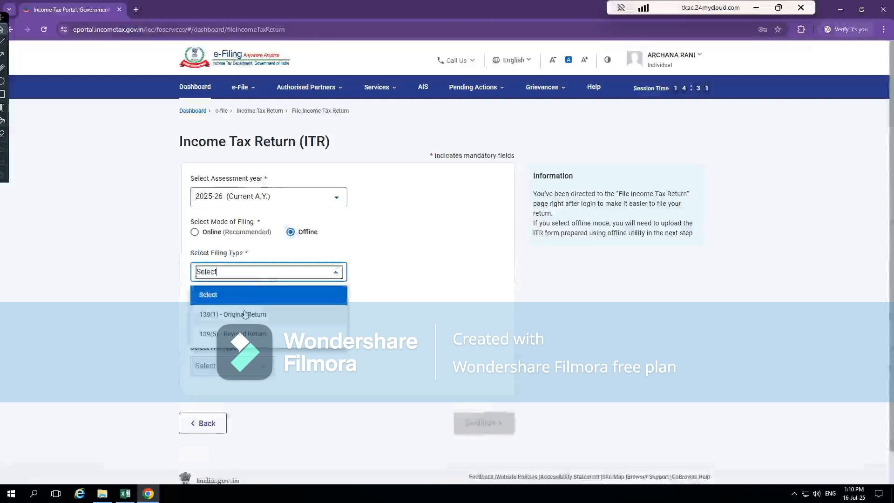
left_click(246, 314)
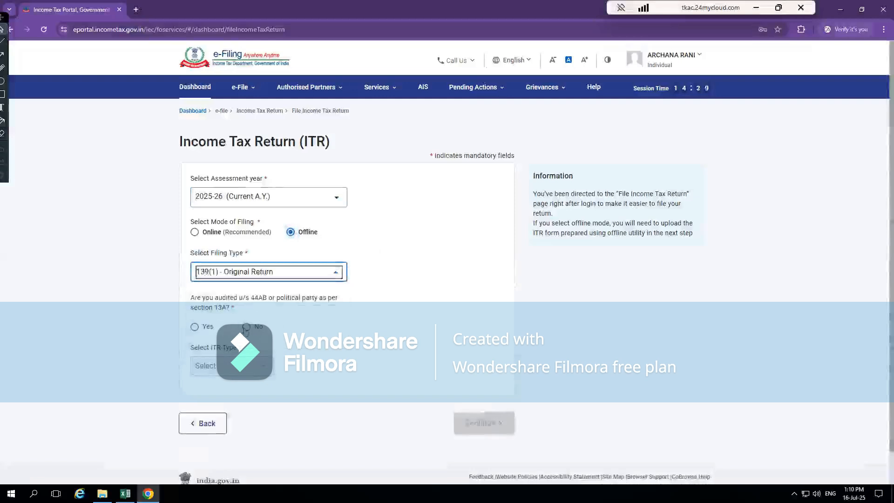
left_click(246, 327)
left_click(244, 364)
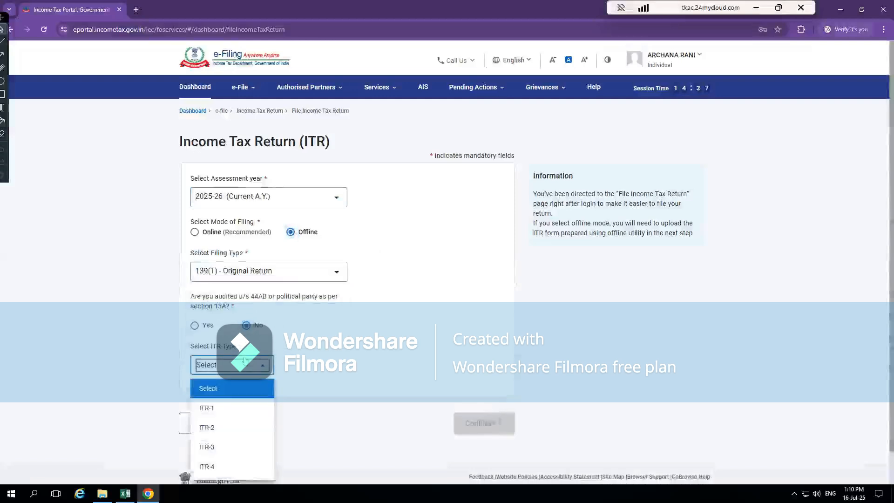
left_click(215, 426)
left_click(480, 421)
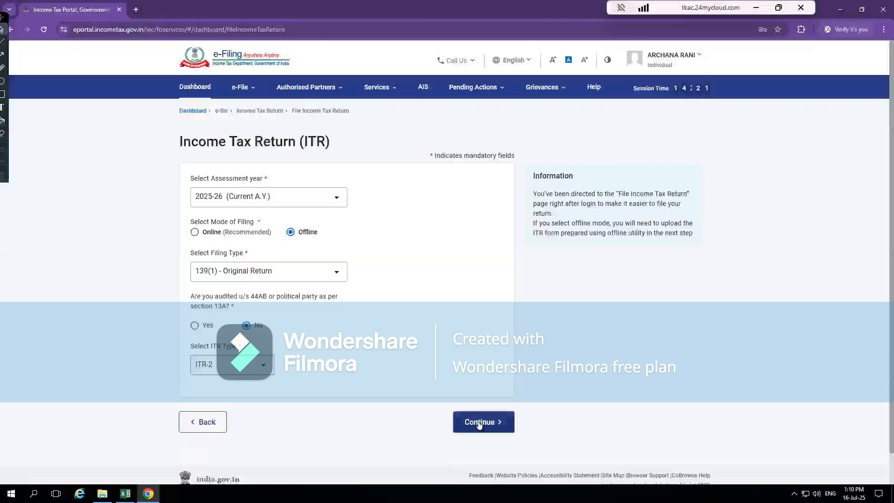
- Attach the saved ITR-2 JSON file to the return upload, using the ITR2_AY_25-26_V1.0 folder path copied from File Explorer
left_click(226, 219)
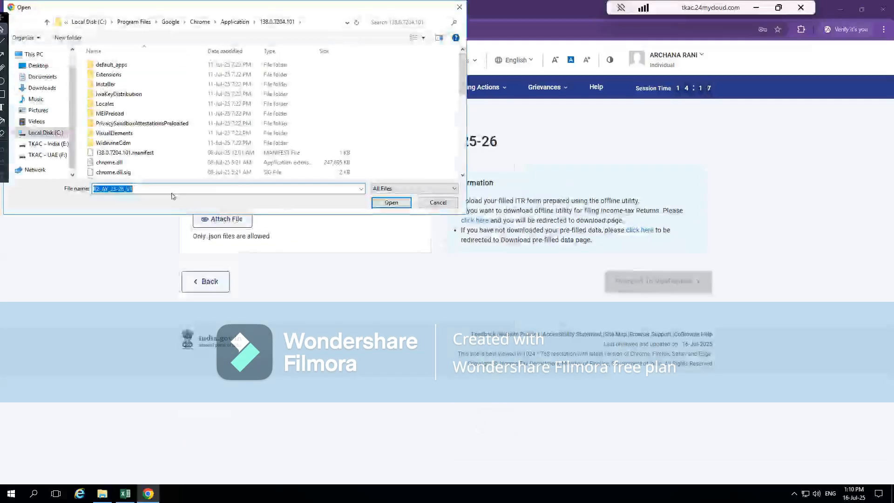
key("alt+Tab")
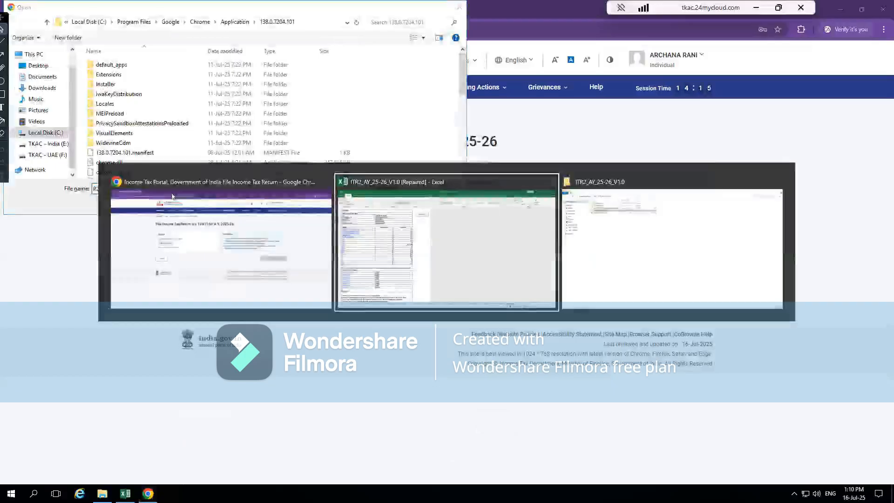
key("alt+Tab")
key("alt+d")
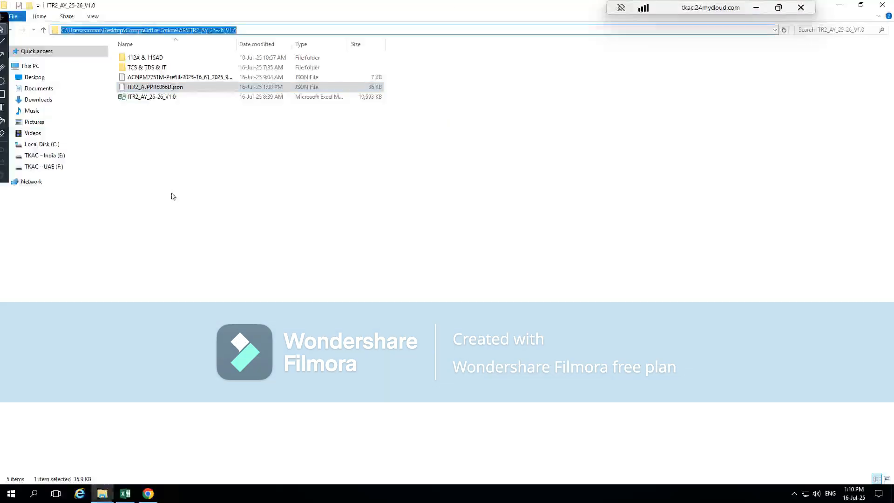
key("alt+Tab")
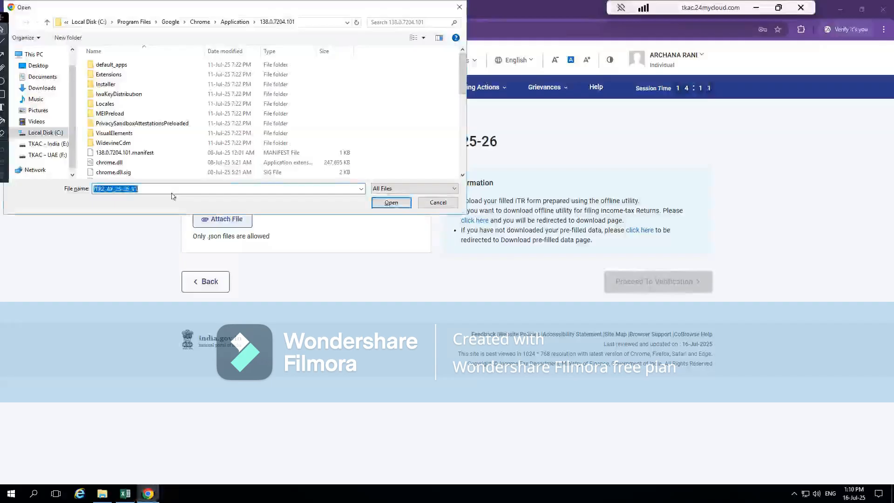
type("C:\\Users\\suman\\Desktop\\CompuOffice Online\\AR\\ITR2_AY_25-26_V1.0")
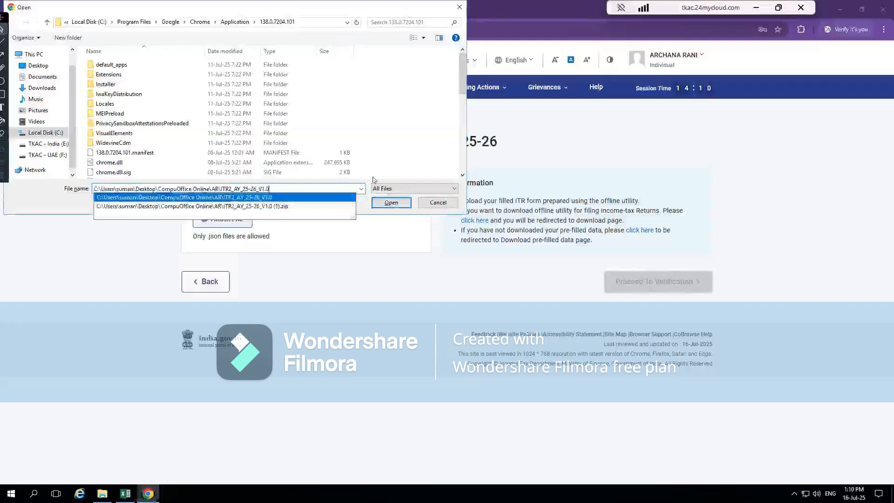
left_click(392, 202)
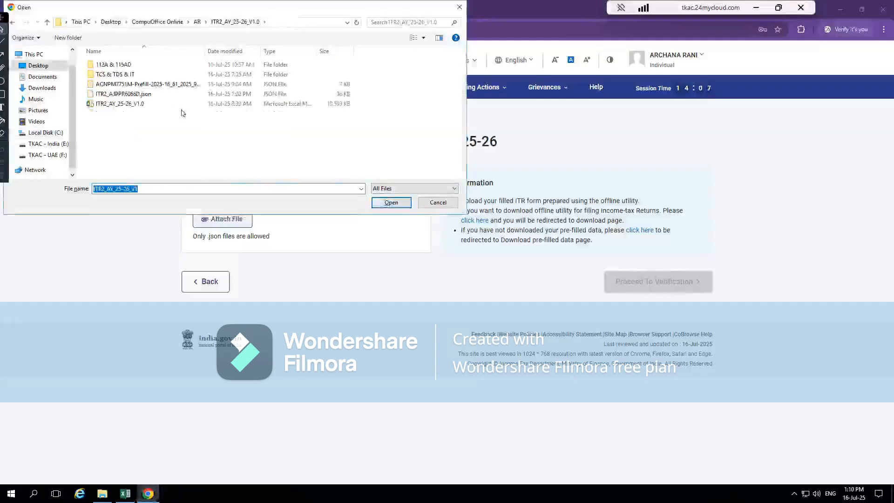
left_click(145, 94)
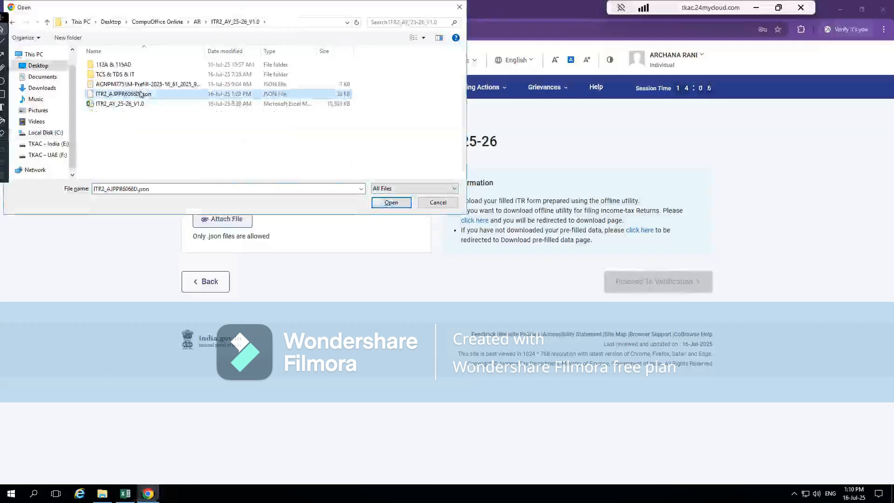
left_click(388, 203)
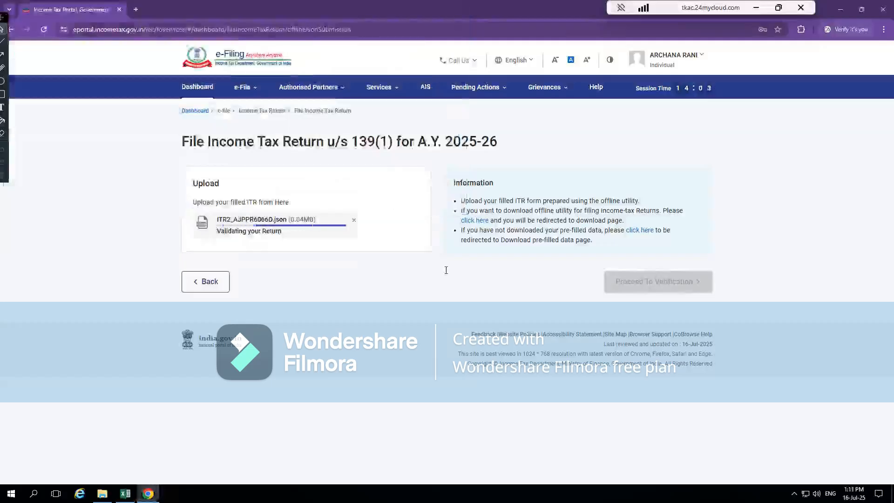